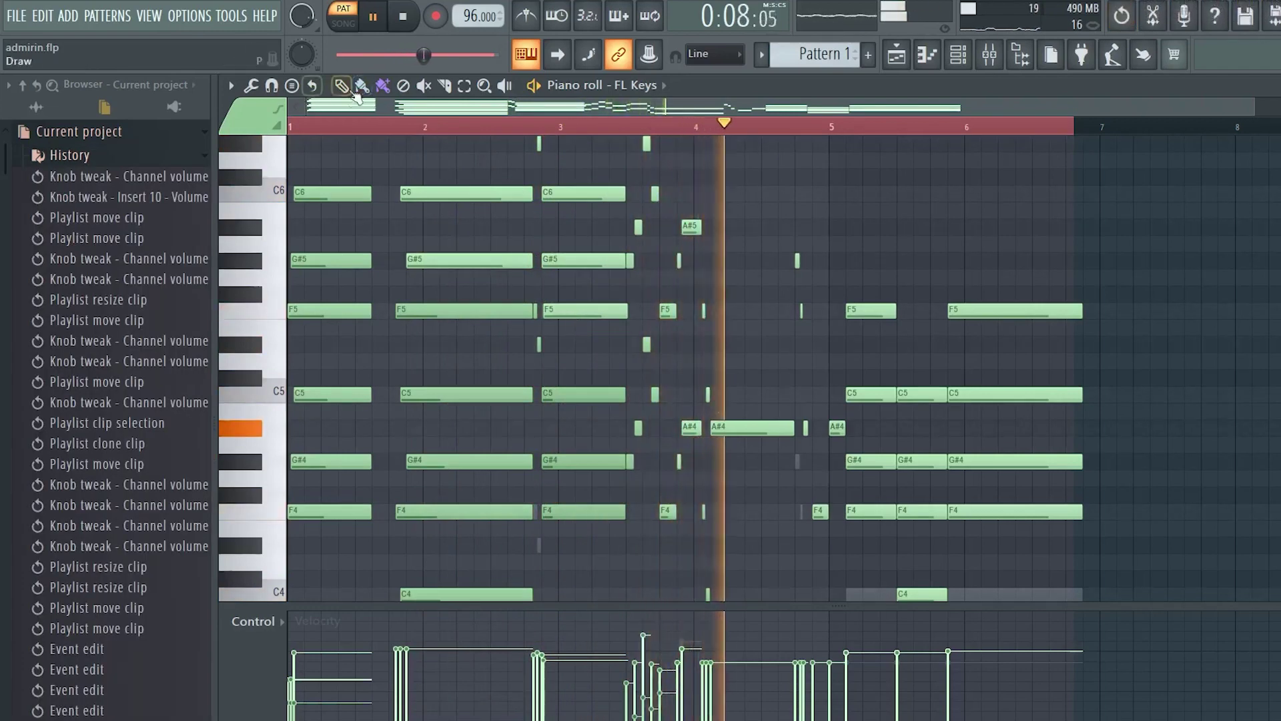
Step: Review the FL Keys notes of Pattern 1 in the piano roll during playback, and stop playback
scroll(677, 226, "down", 1)
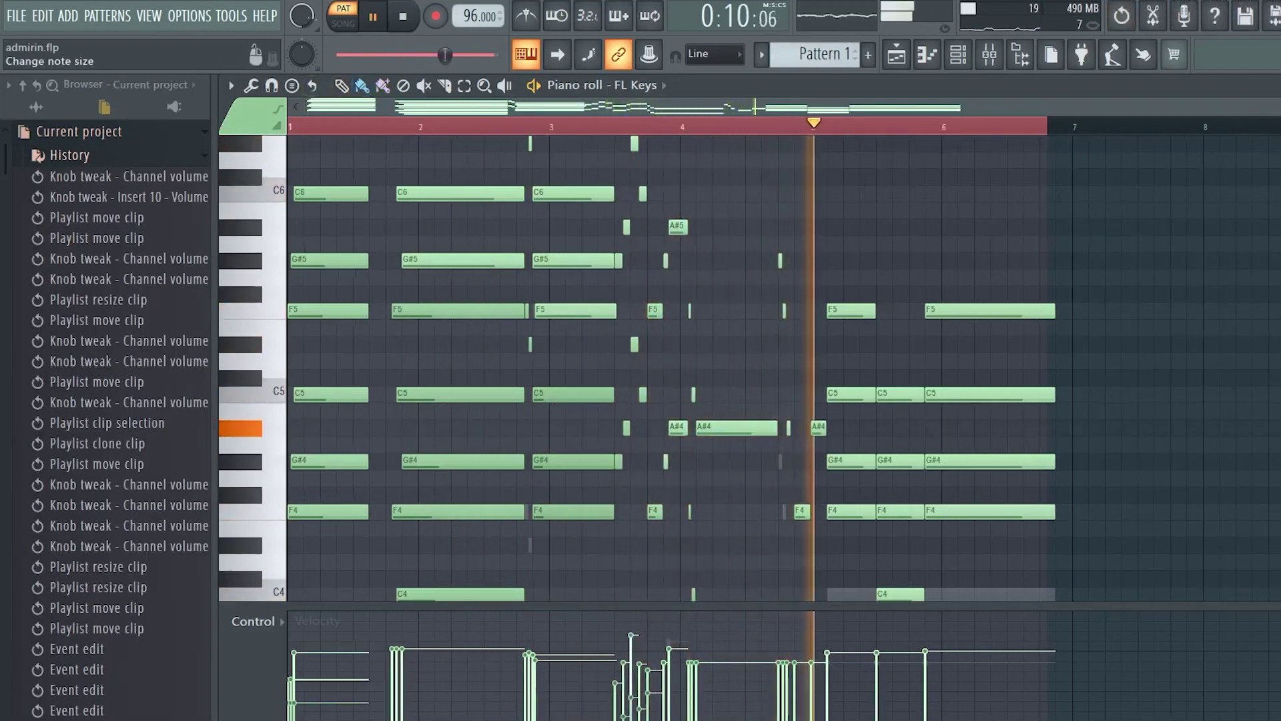
scroll(1261, 280, "down", 3)
scroll(1261, 280, "up", 3)
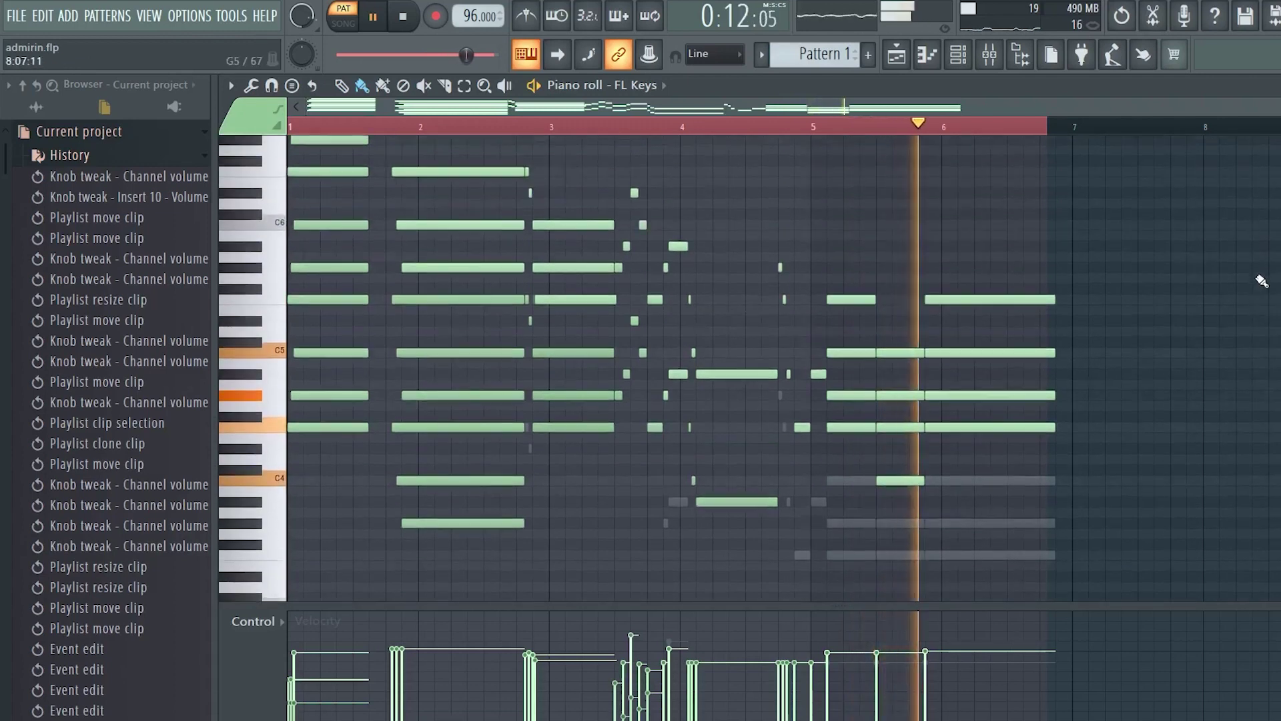
key("space")
Step: Switch to Pattern 2 and view the Cowbell channel's settings from the channel rack
scroll(846, 56, "down", 1)
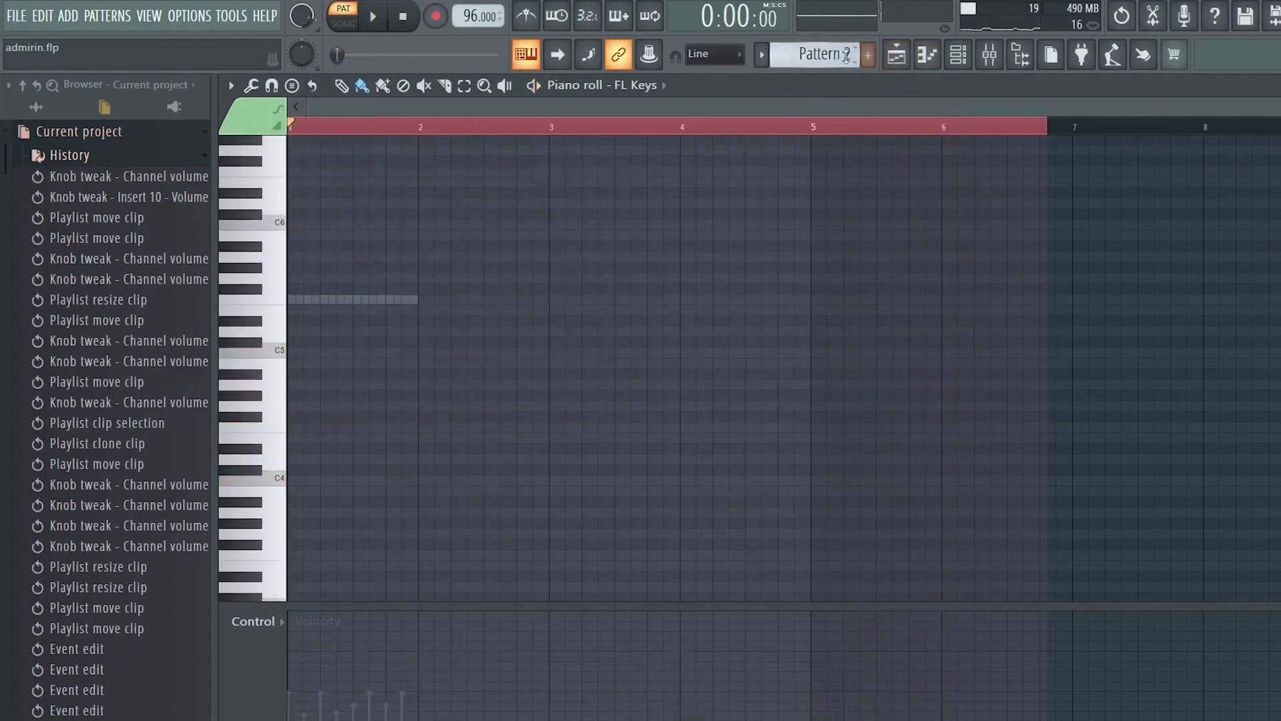
left_click(957, 60)
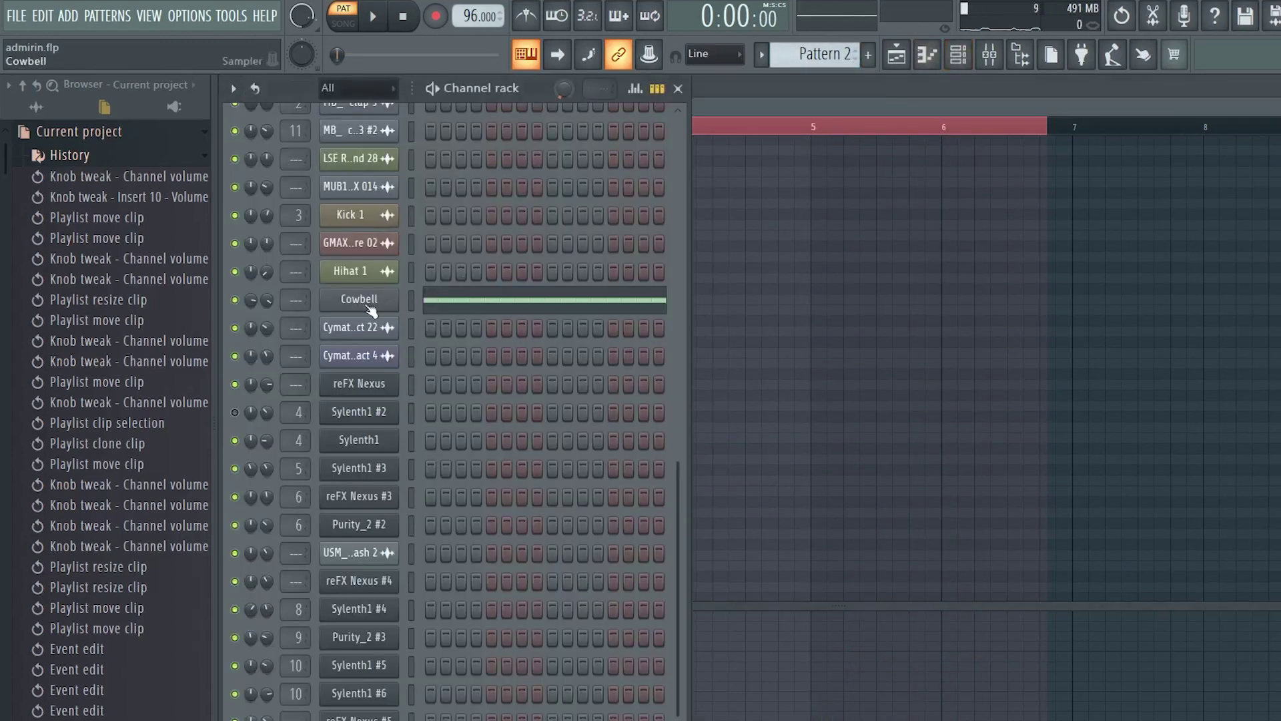
left_click(375, 306)
left_click(531, 91)
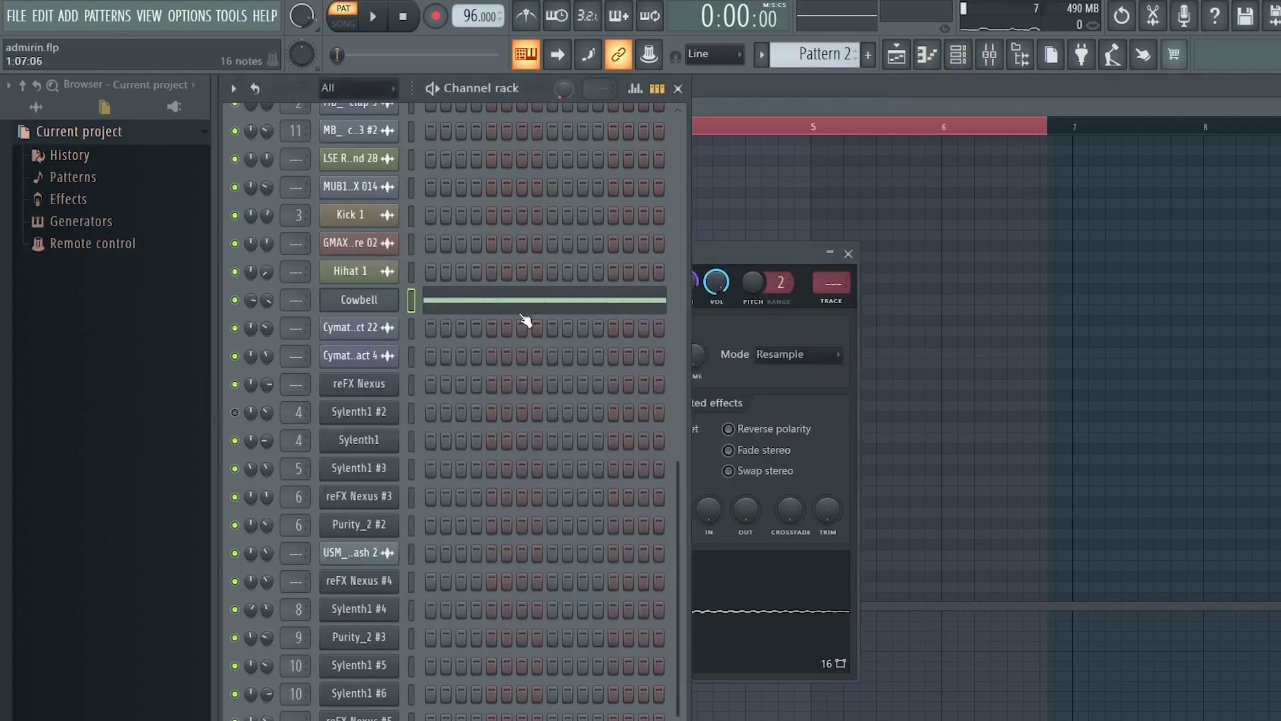
Step: Show the Cowbell notes of Pattern 2 in the piano roll and audition them
left_click(514, 302)
key("space")
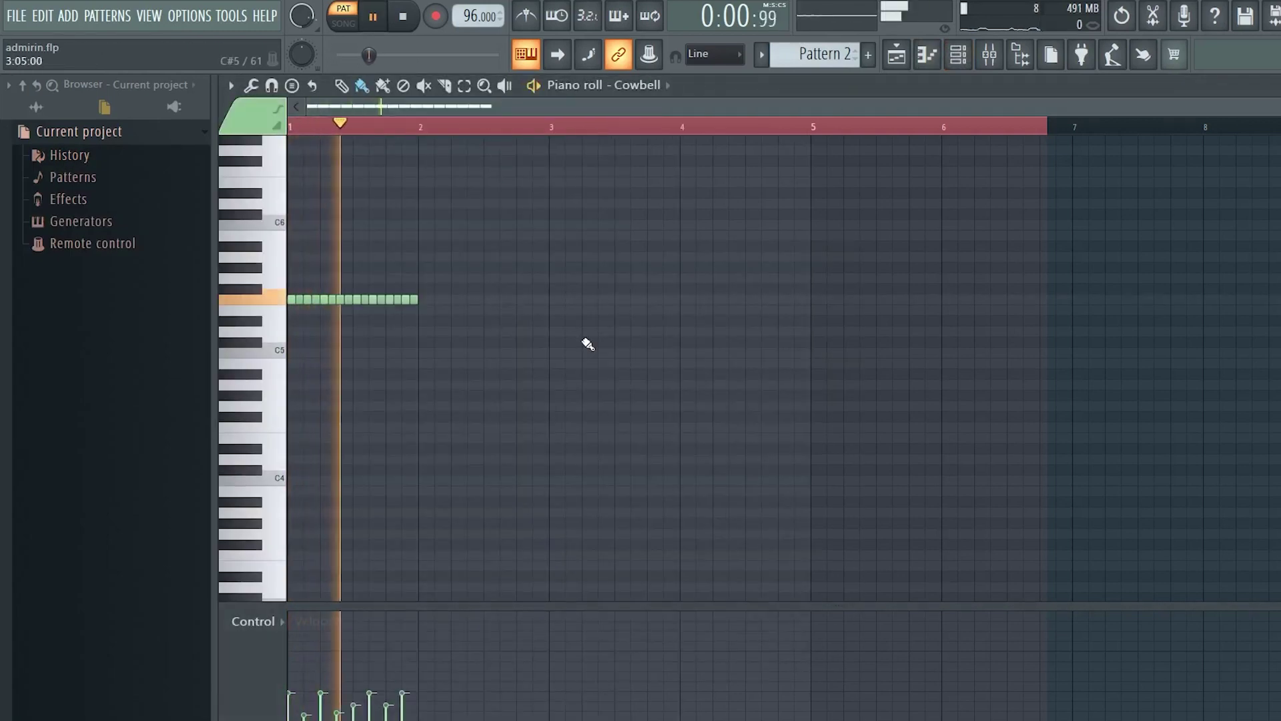
key("space")
Step: Switch to Pattern 4, show the Sylenth1 channel's notes in the piano roll and audition them
left_click(955, 65)
scroll(818, 63, "down", 1)
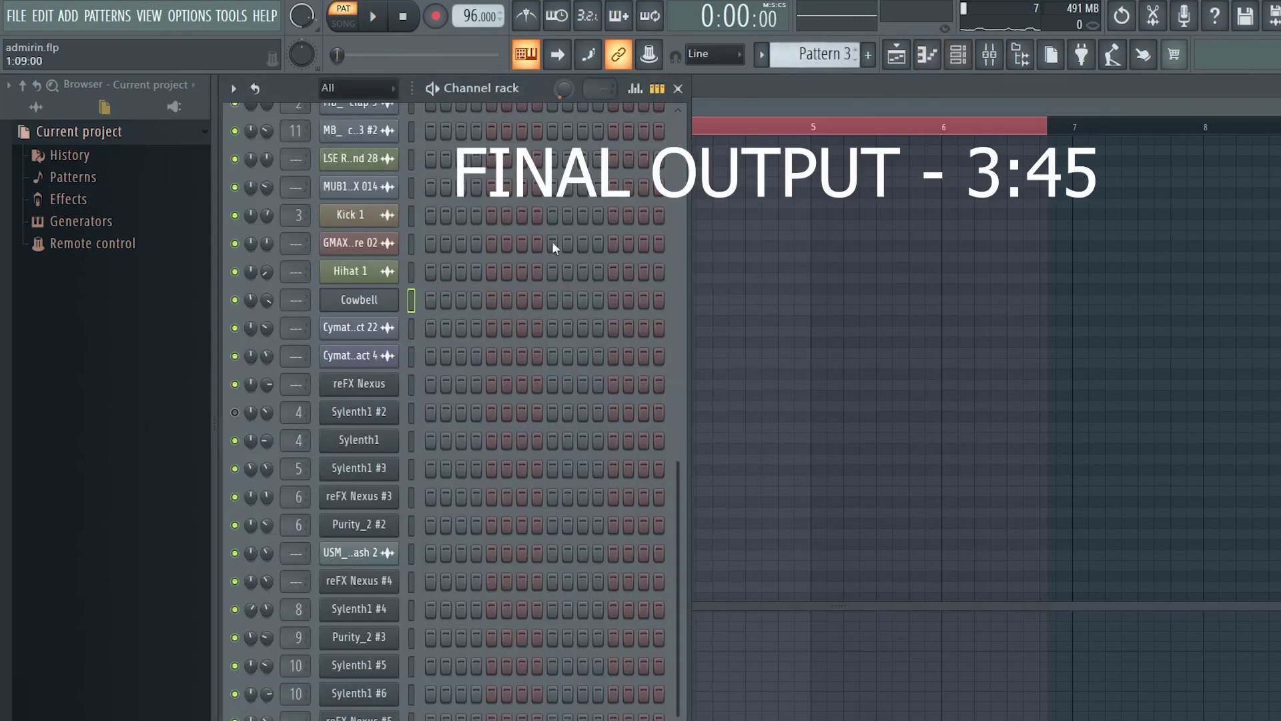
scroll(535, 277, "up", 5)
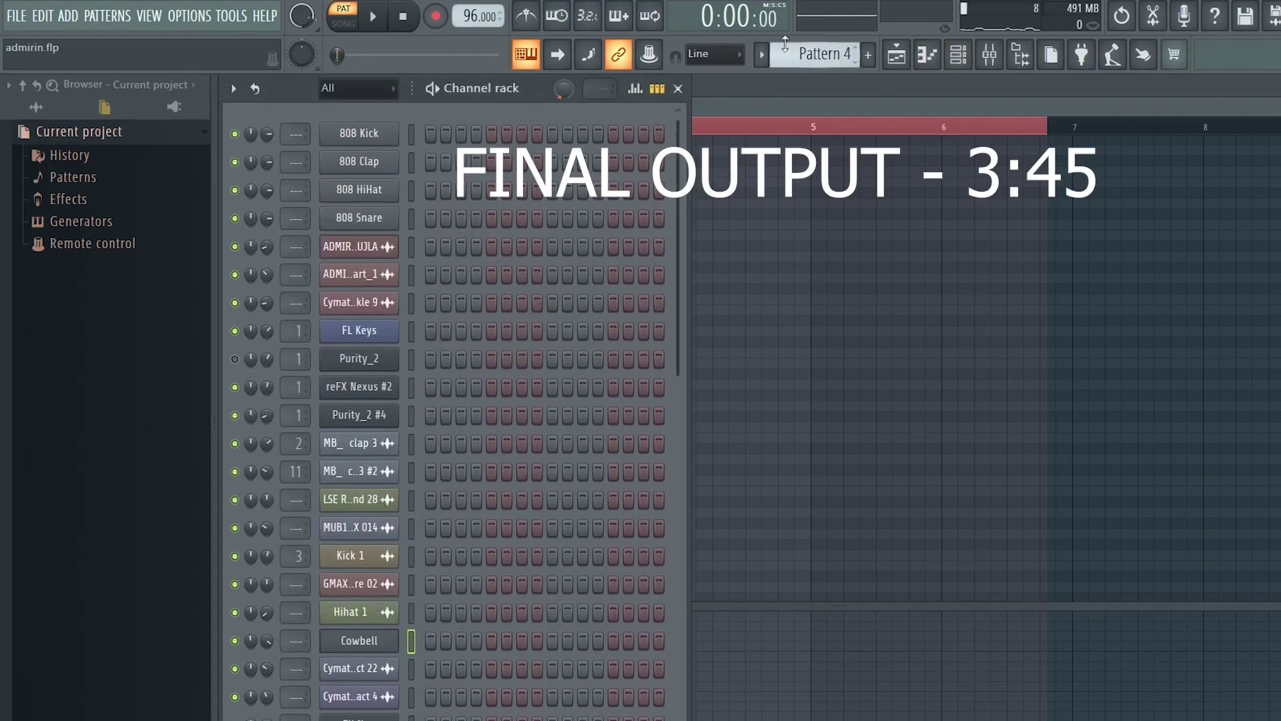
scroll(634, 228, "down", 5)
left_click(466, 443)
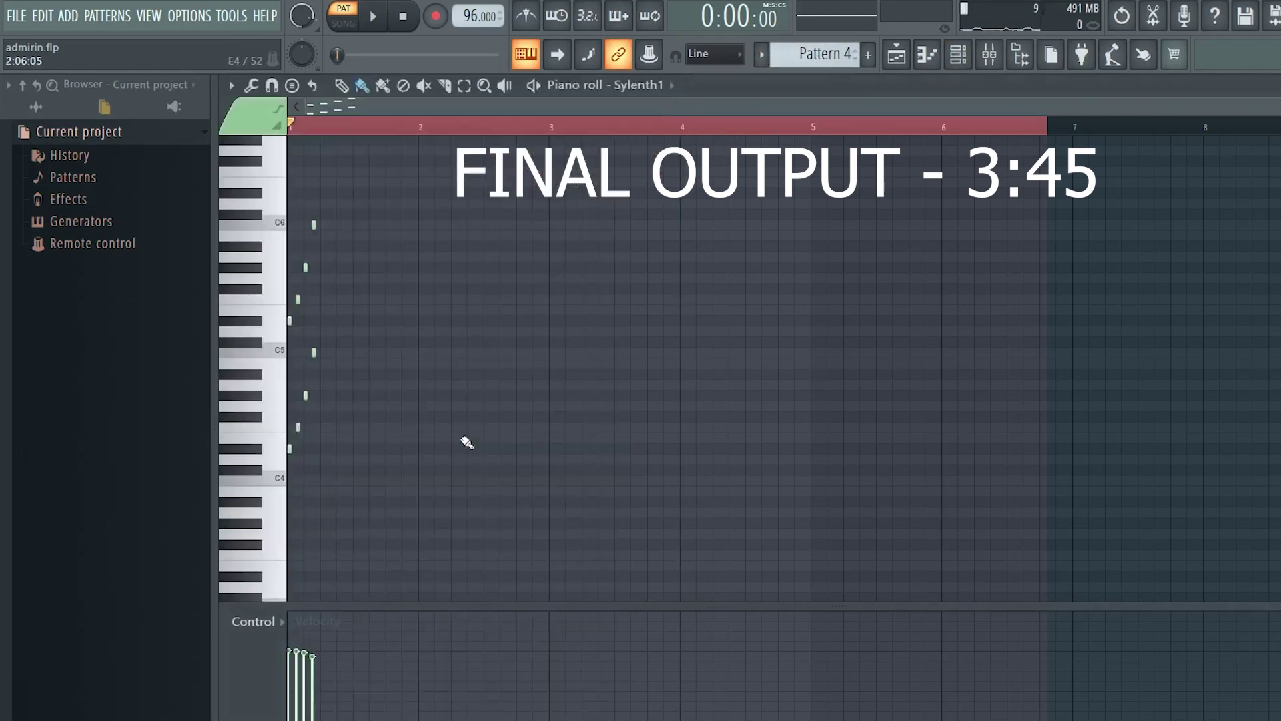
key("space")
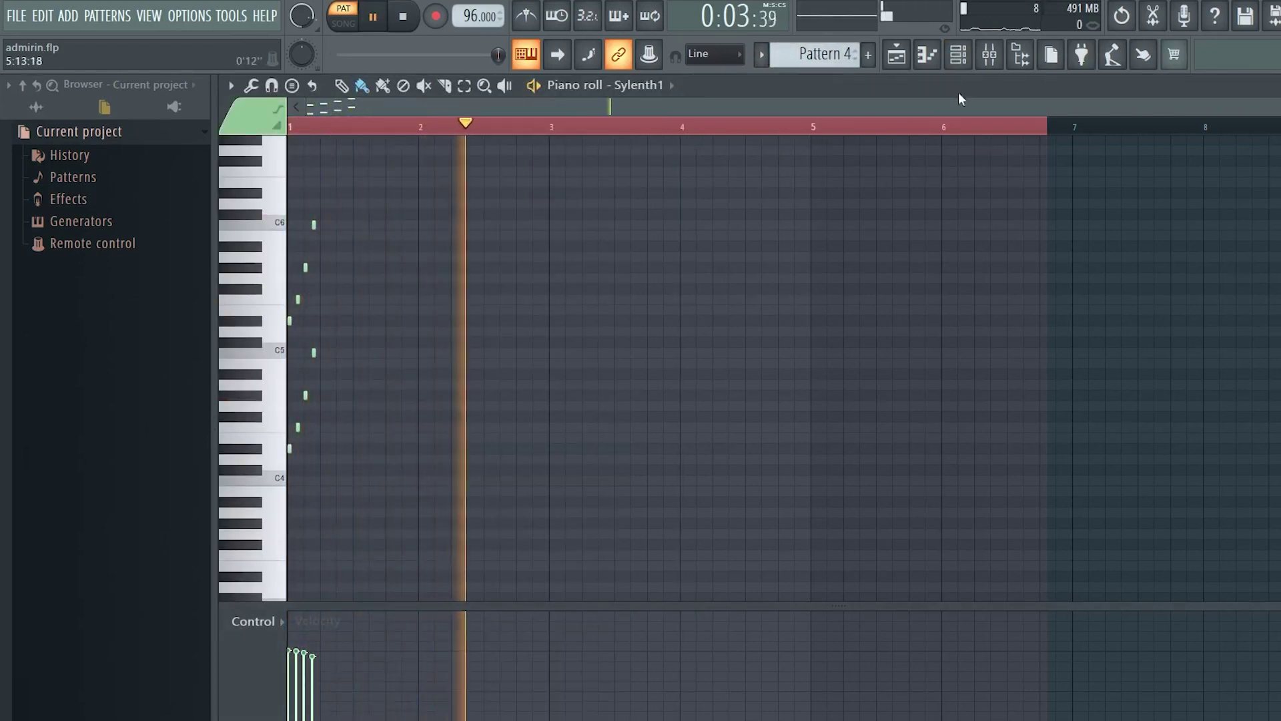
key("space")
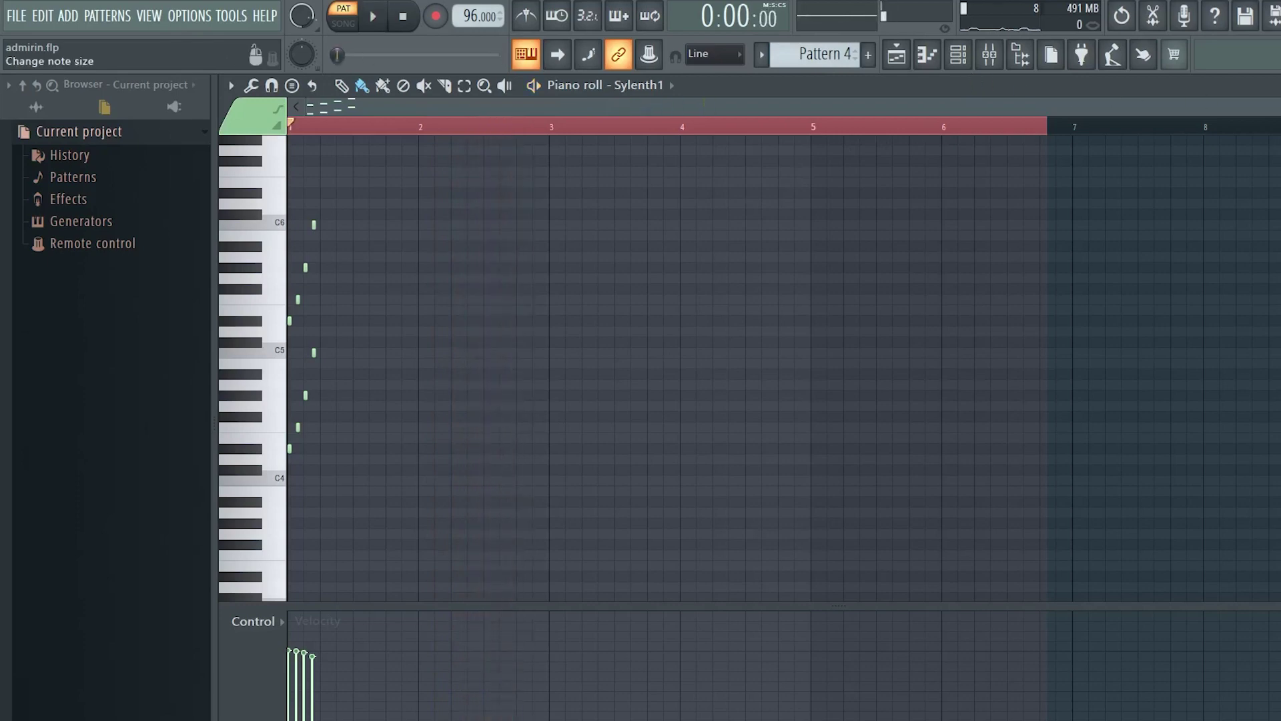
key("Page_Up")
key("Page_Up")
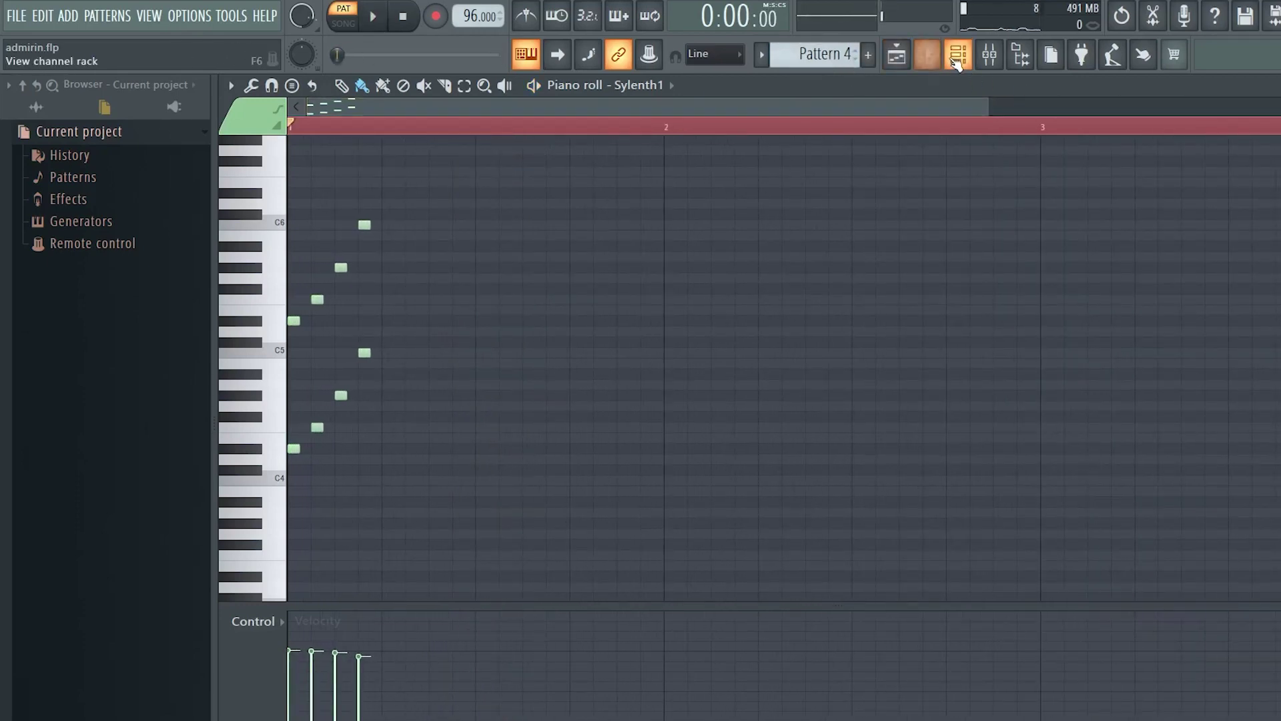
Step: Switch to Pattern 5, show the Sylenth1 #3 chords in the piano roll and start playback
left_click(956, 59)
key("KP_Add")
left_click(525, 467)
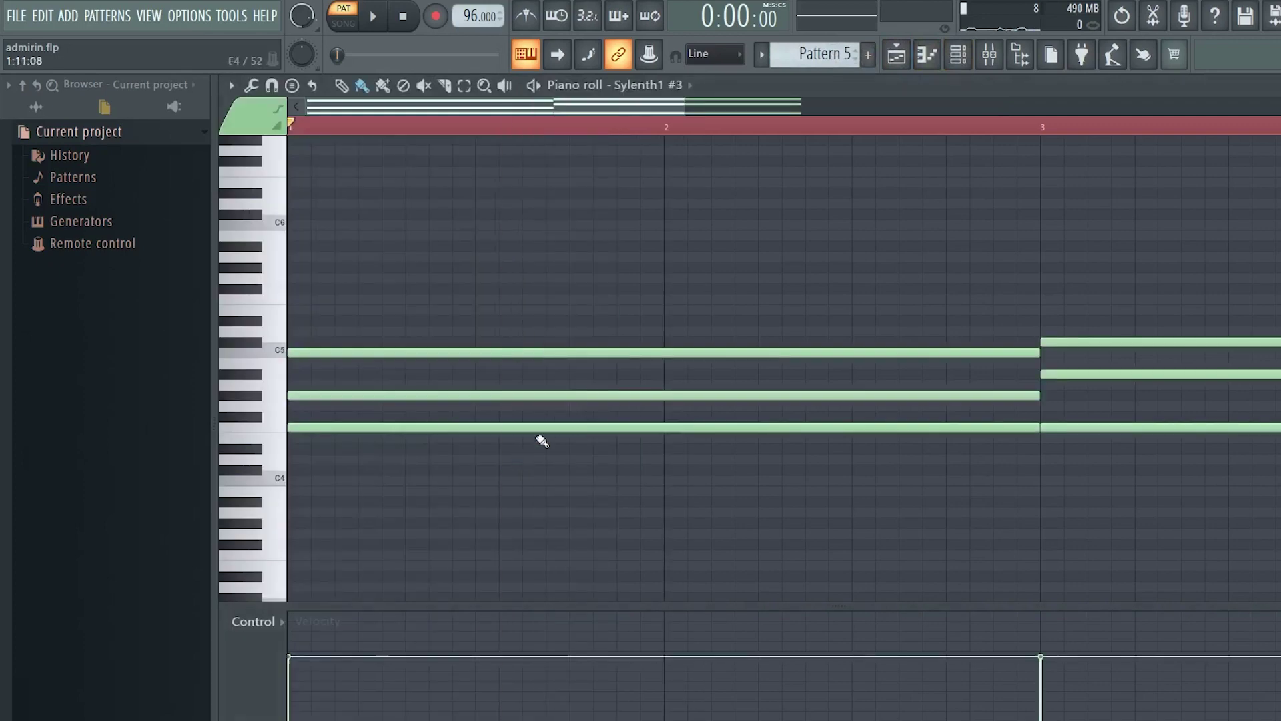
key("space")
key("Page_Down")
key("Page_Down")
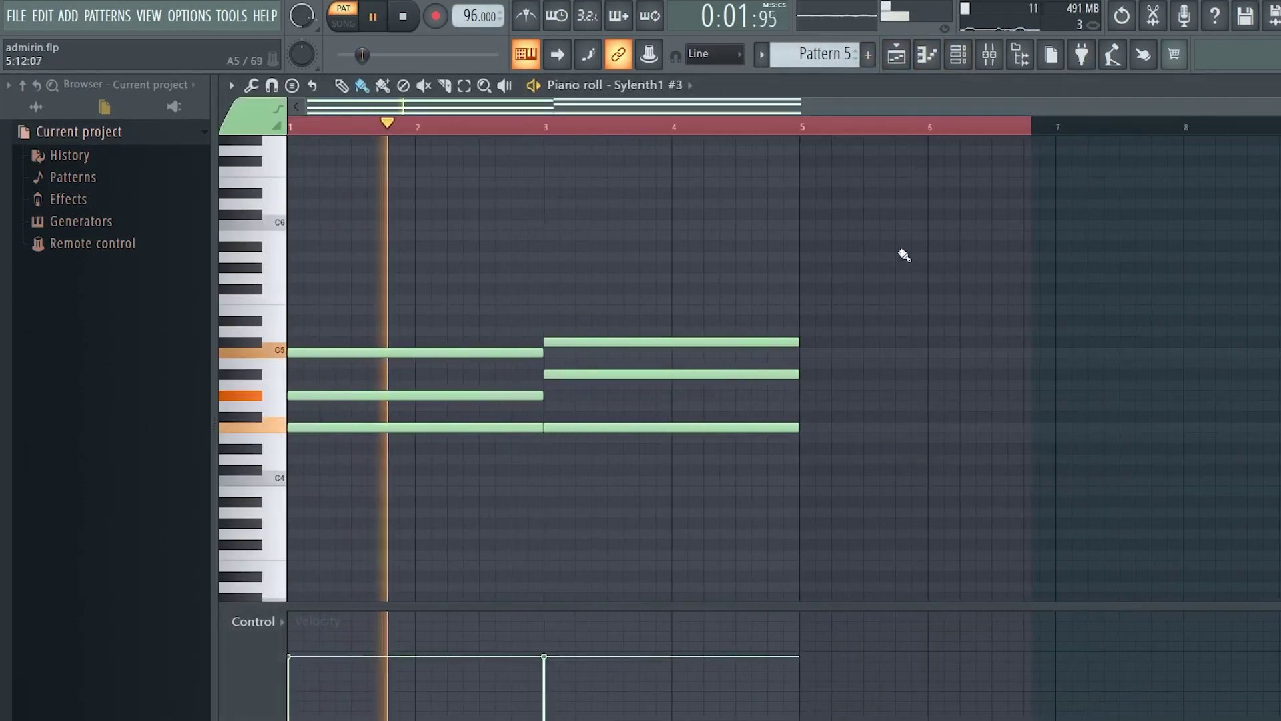
Step: View the Sylenth1 #3 instrument's preset during playback, return to the piano roll and stop playback
left_click(957, 59)
left_click(339, 473)
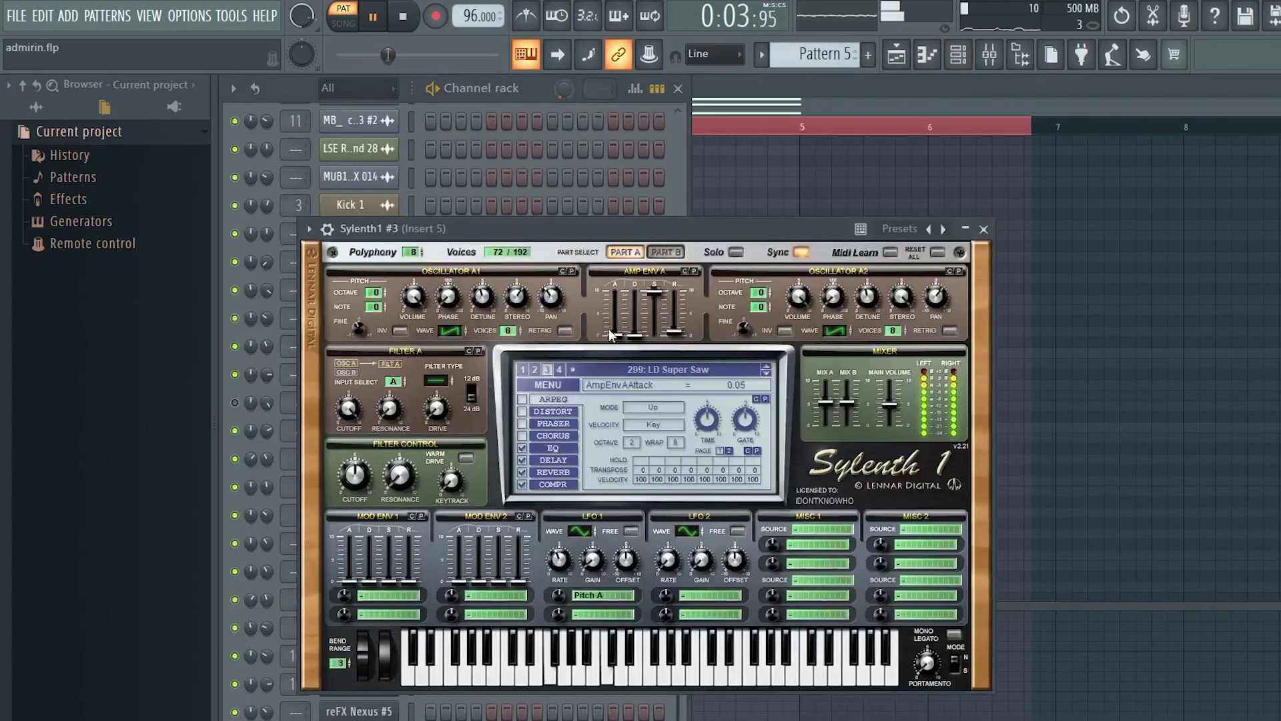
left_click_drag(653, 244, 996, 182)
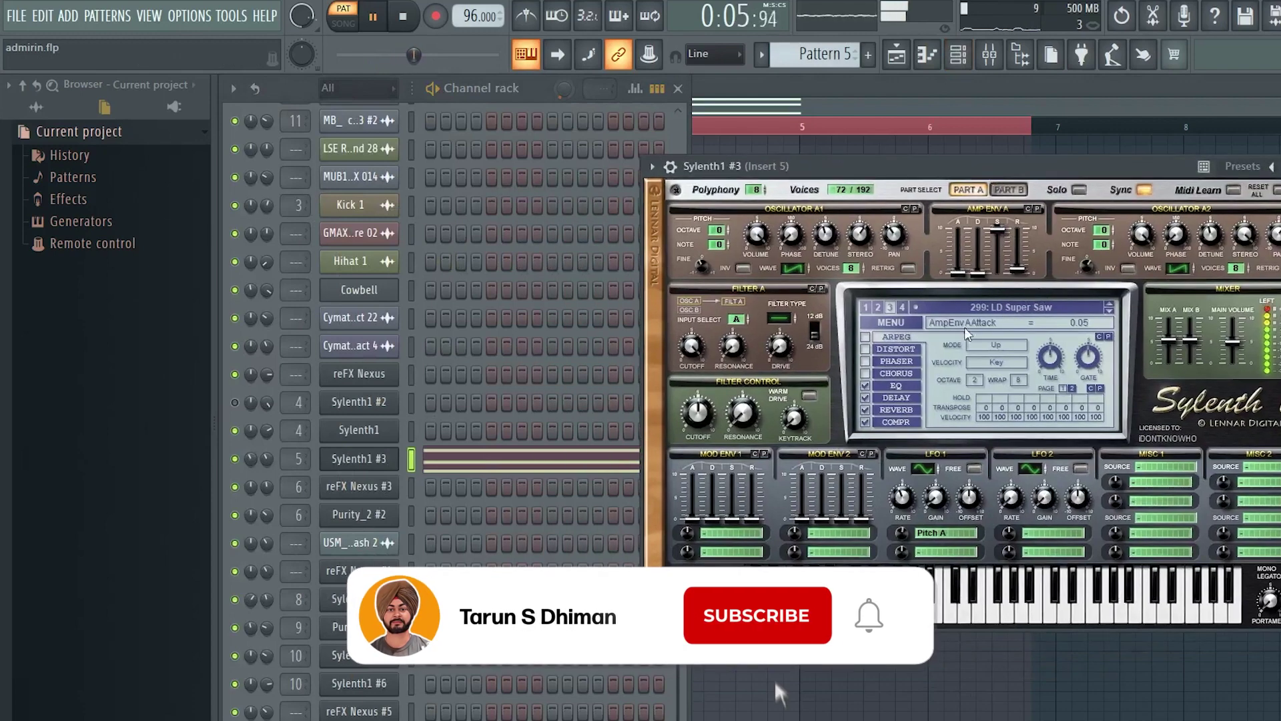
left_click(543, 98)
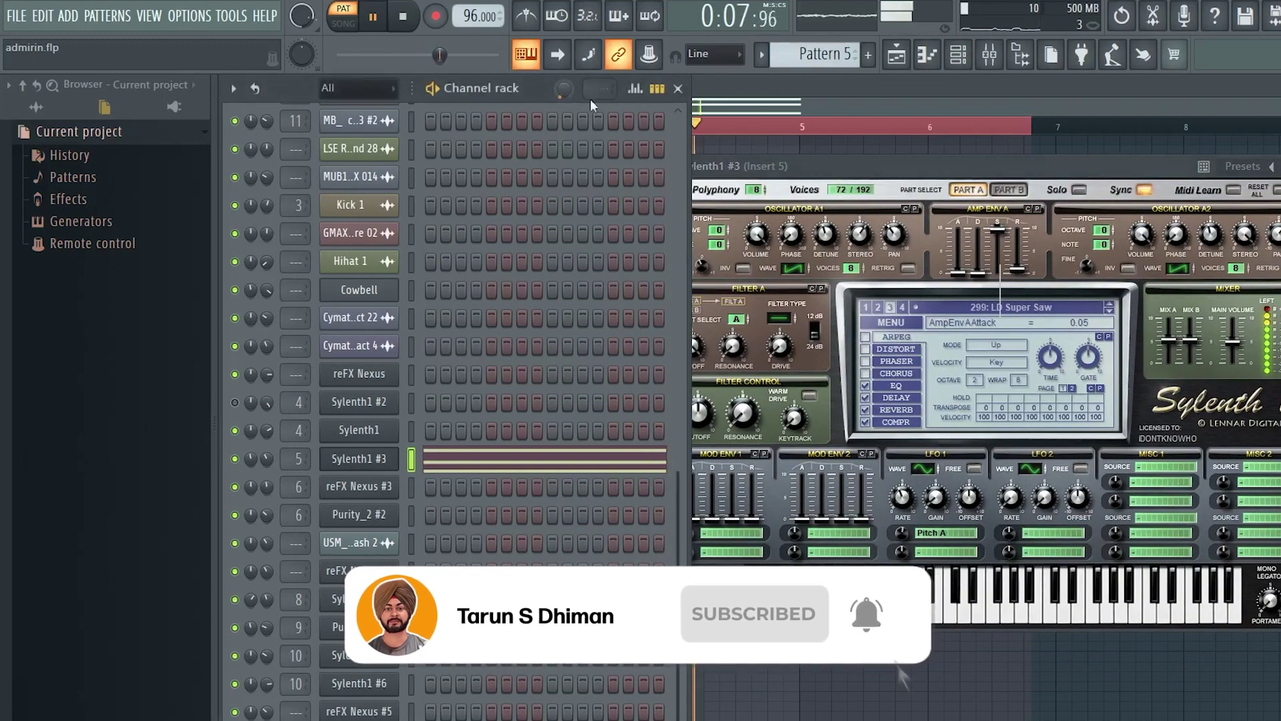
left_click(822, 83)
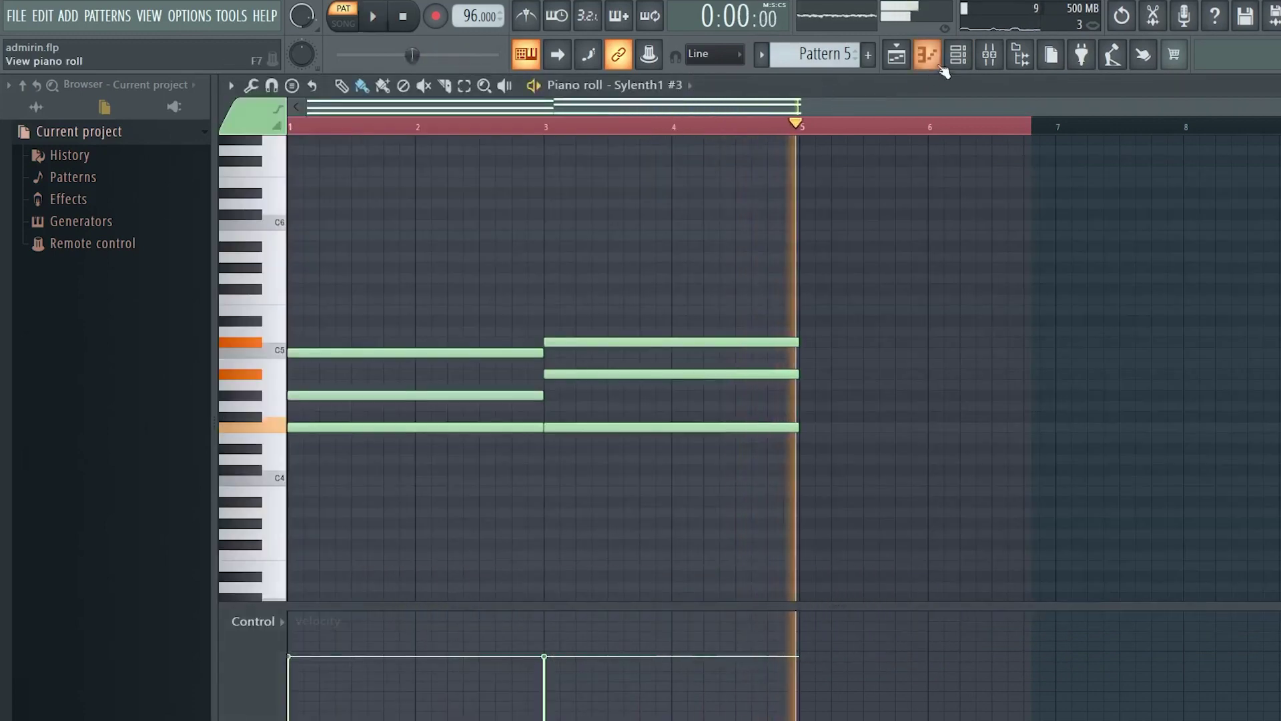
key("space")
Step: Switch to Pattern 6, show the reFX Nexus #3 notes in the piano roll and start playback
left_click(957, 59)
scroll(830, 59, "down", 1)
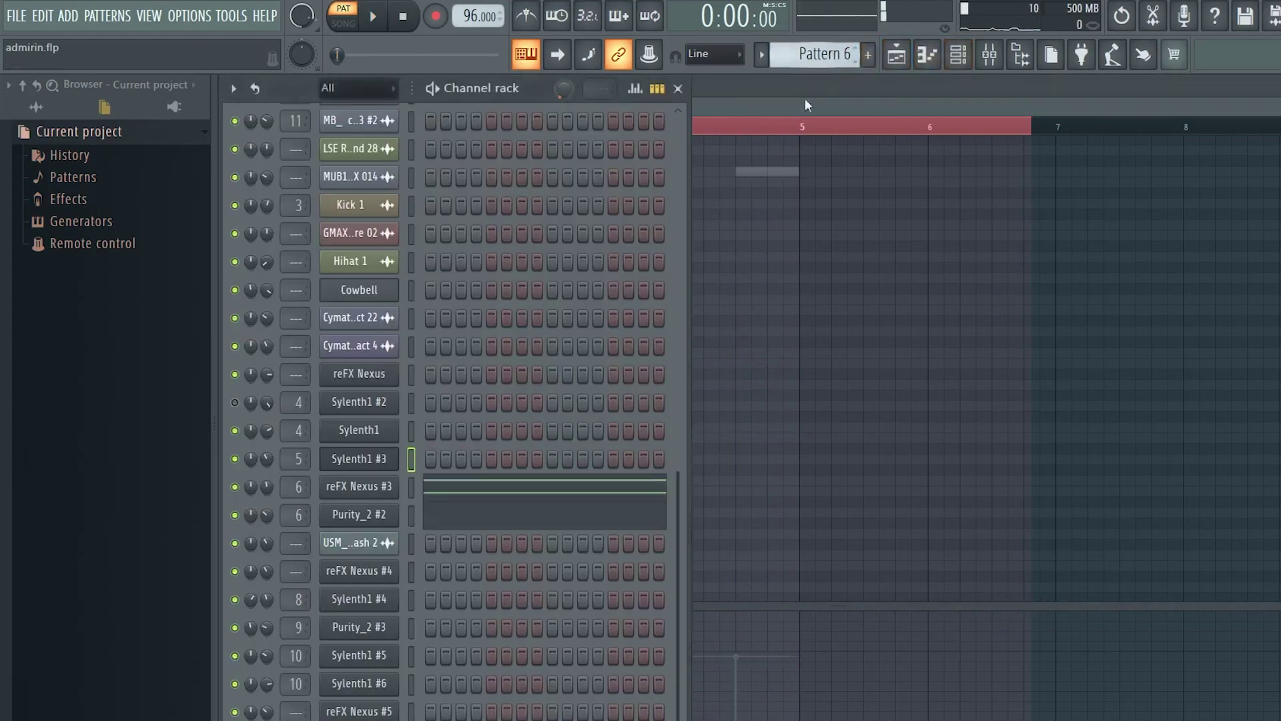
left_click(483, 487)
key("space")
scroll(532, 361, "up", 9)
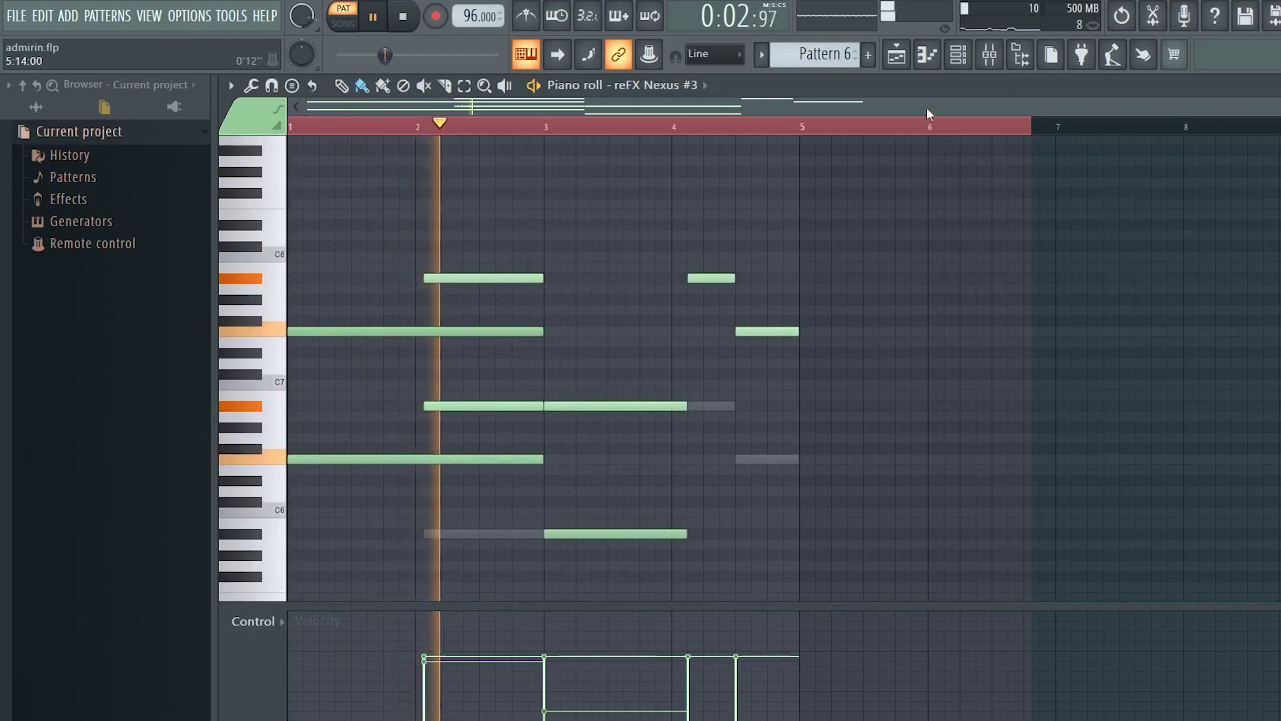
Step: View the Purity_2 #2 and reFX Nexus #3 instrument presets from the channel rack, and stop playback
left_click(959, 57)
left_click(964, 65)
left_click(965, 64)
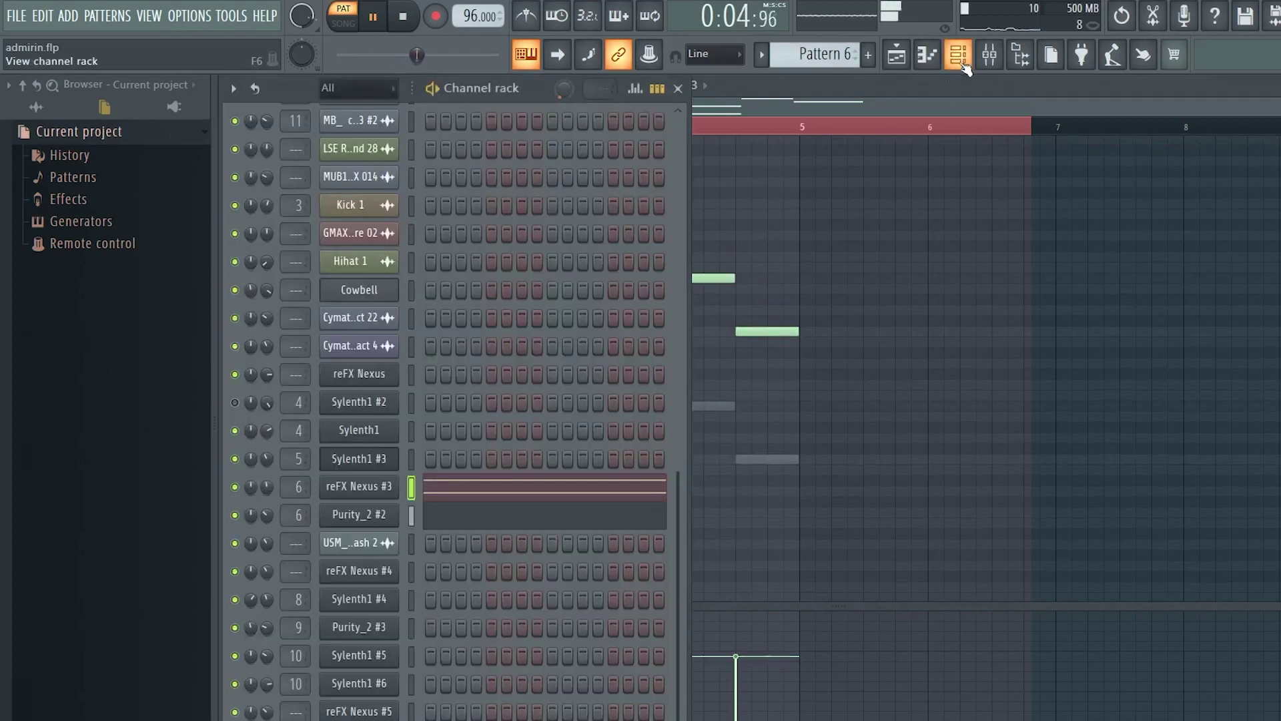
left_click(379, 517)
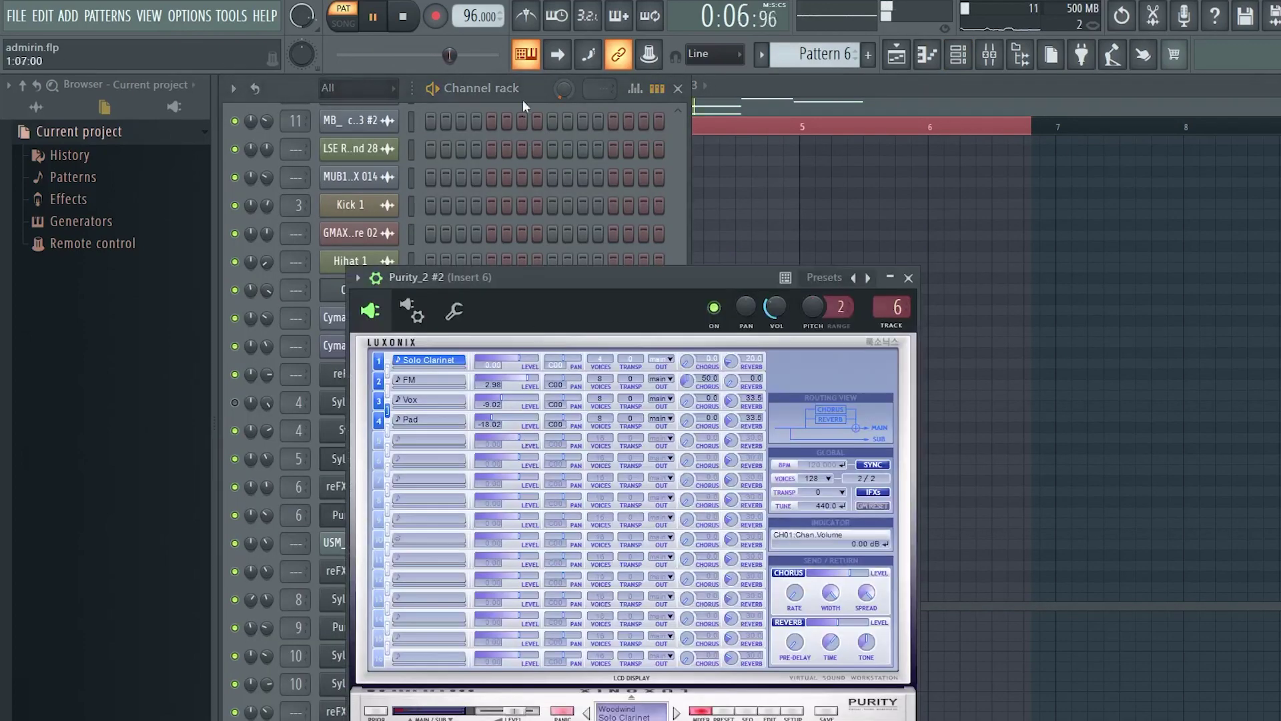
left_click(522, 98)
left_click(360, 486)
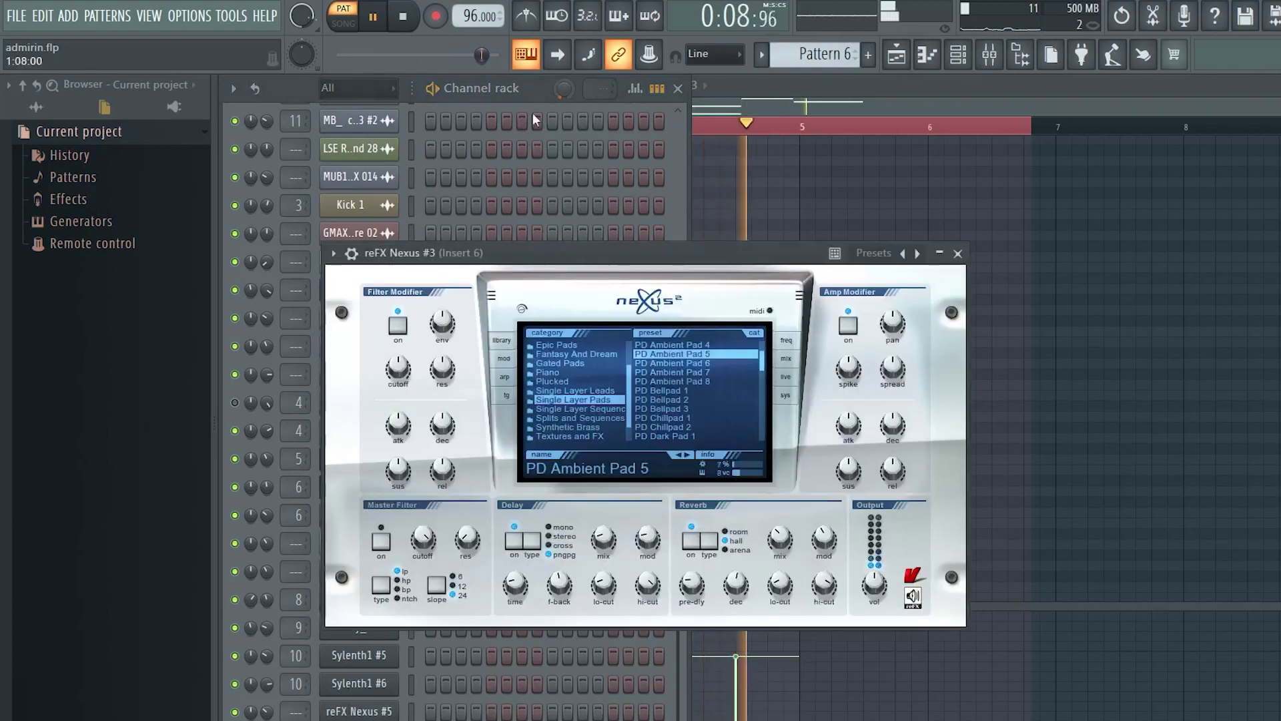
left_click(542, 95)
left_click(861, 100)
key("space")
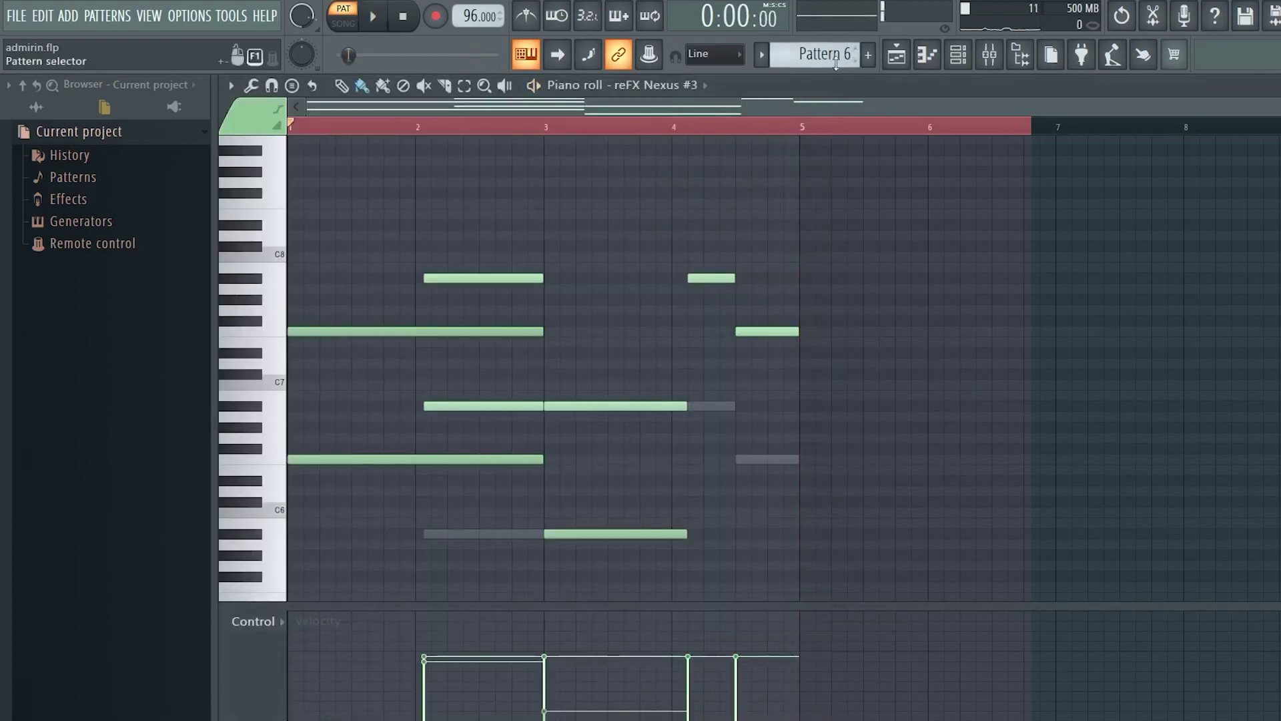
Step: Switch to Pattern 7, show the reFX Nexus #4 notes in the piano roll and audition them
scroll(831, 58, "down", 1)
left_click(956, 56)
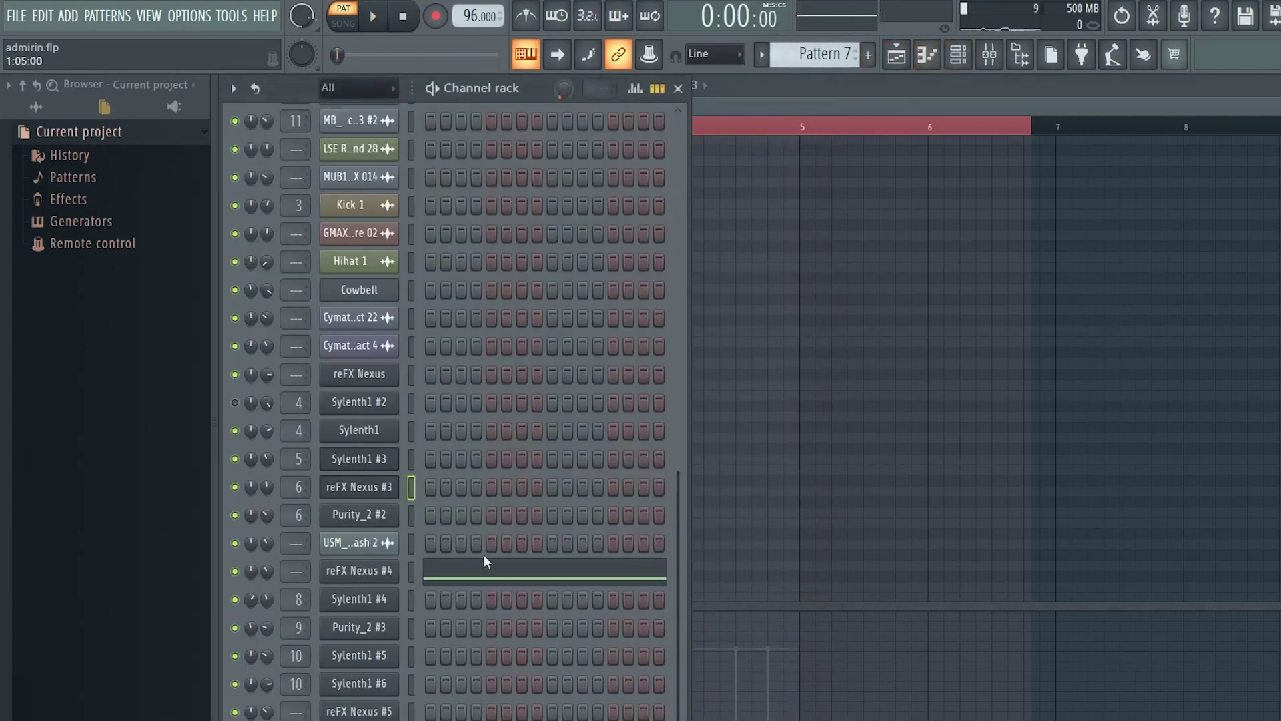
left_click(484, 561)
key("space")
scroll(552, 403, "down", 5)
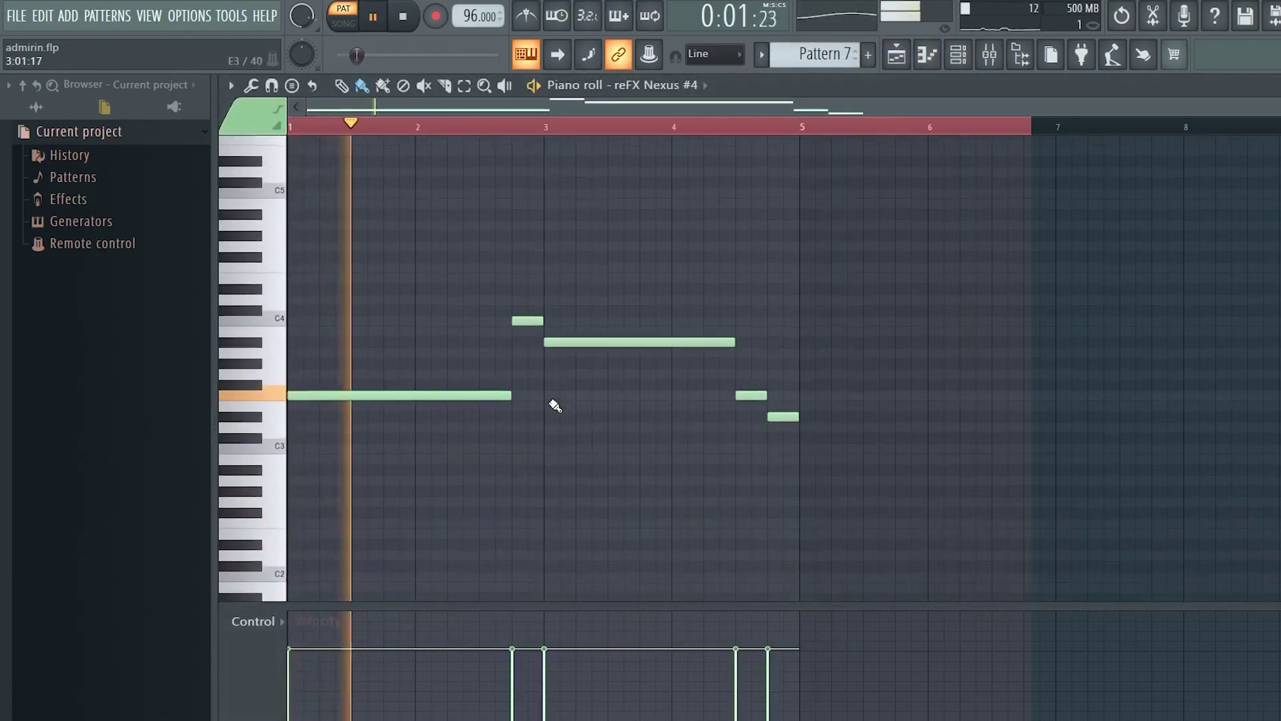
scroll(555, 405, "down", 2)
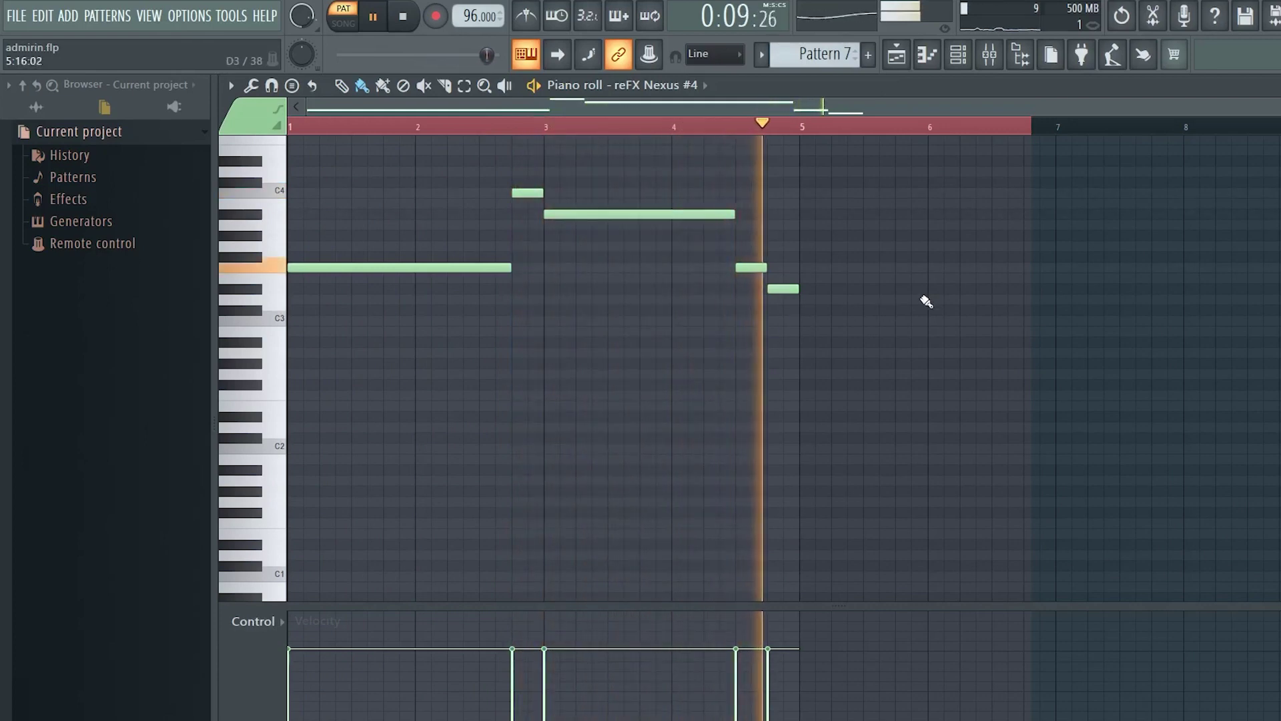
key("space")
Step: Switch to Pattern 8 and show the Sylenth1 #4 notes in the piano roll during playback
left_click(958, 54)
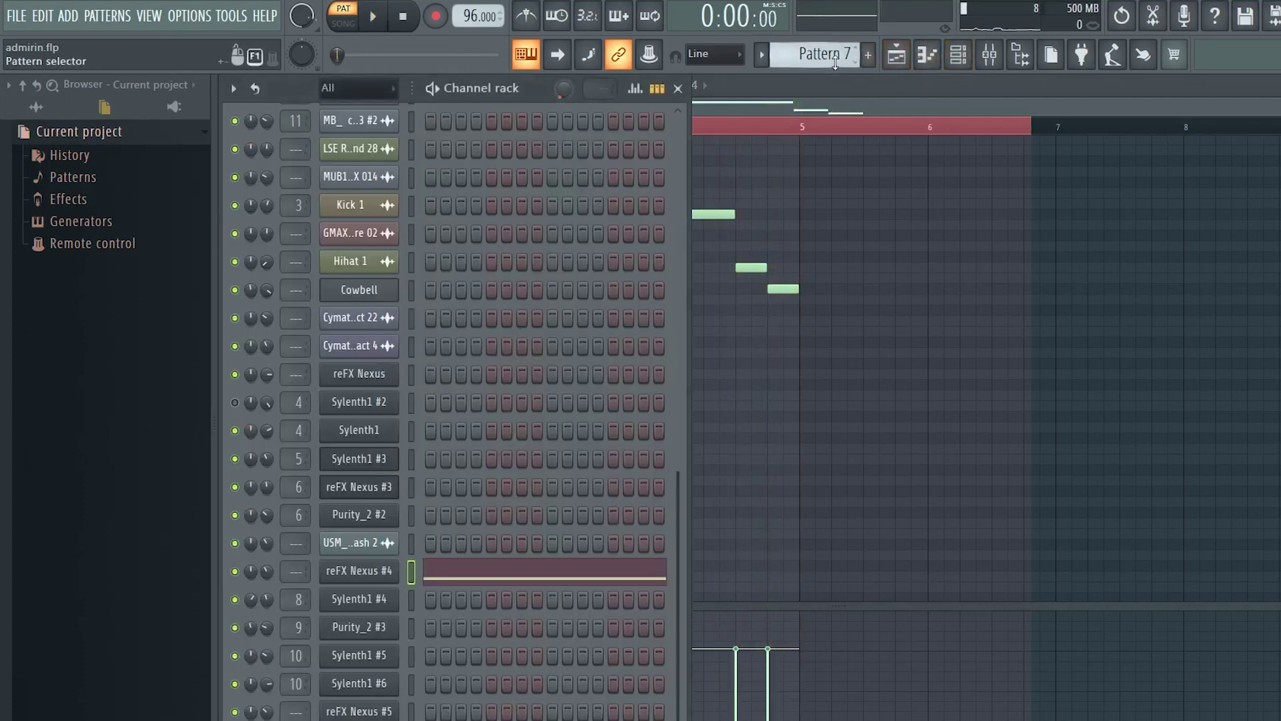
scroll(834, 63, "down", 1)
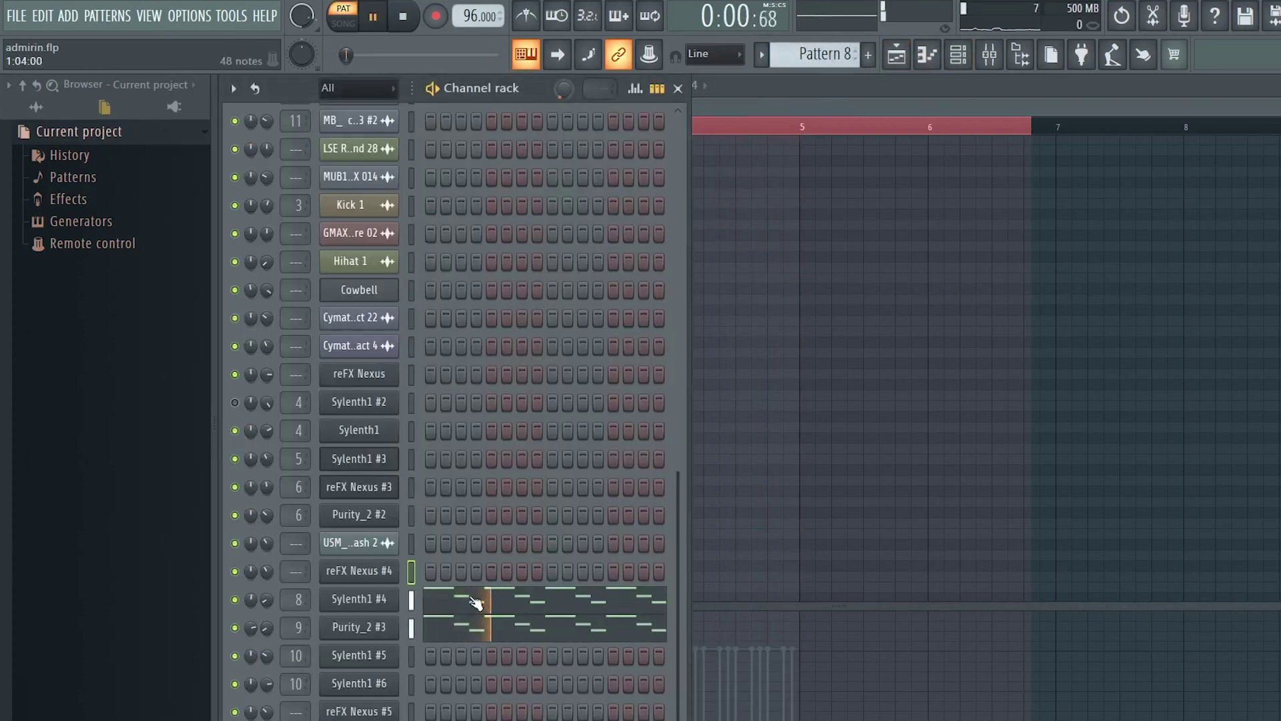
left_click(476, 602)
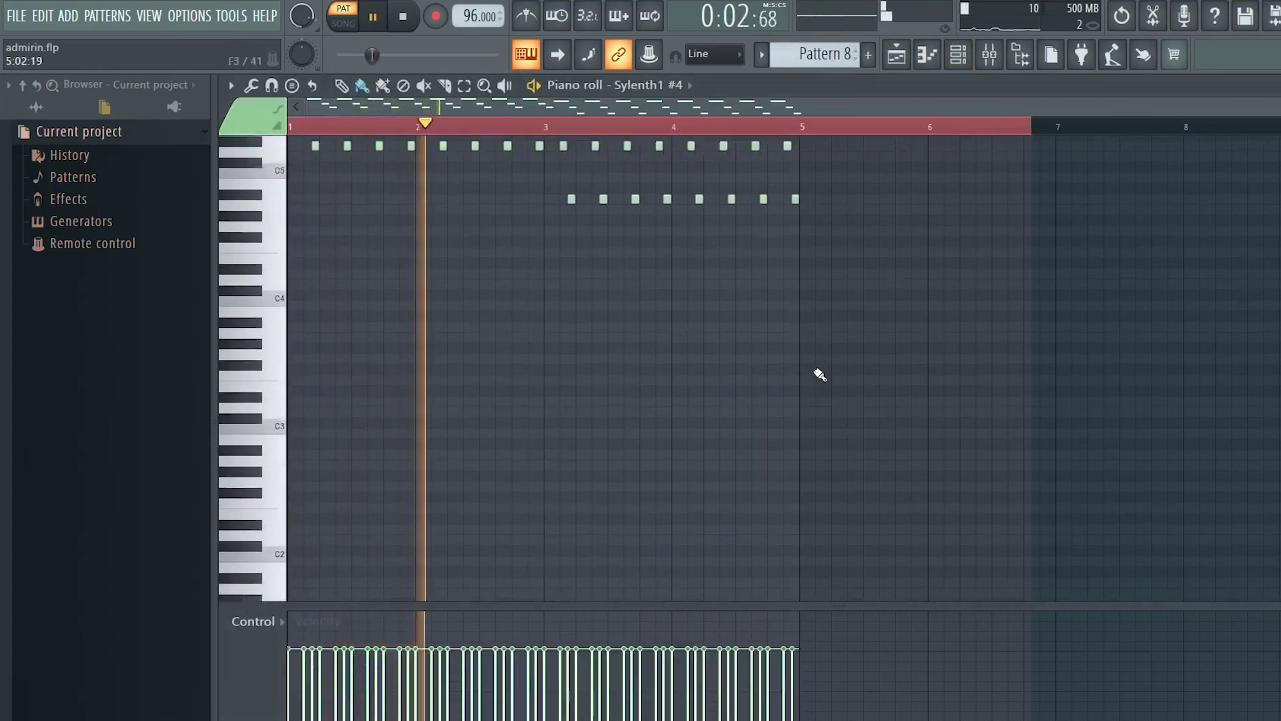
scroll(820, 375, "up", 4)
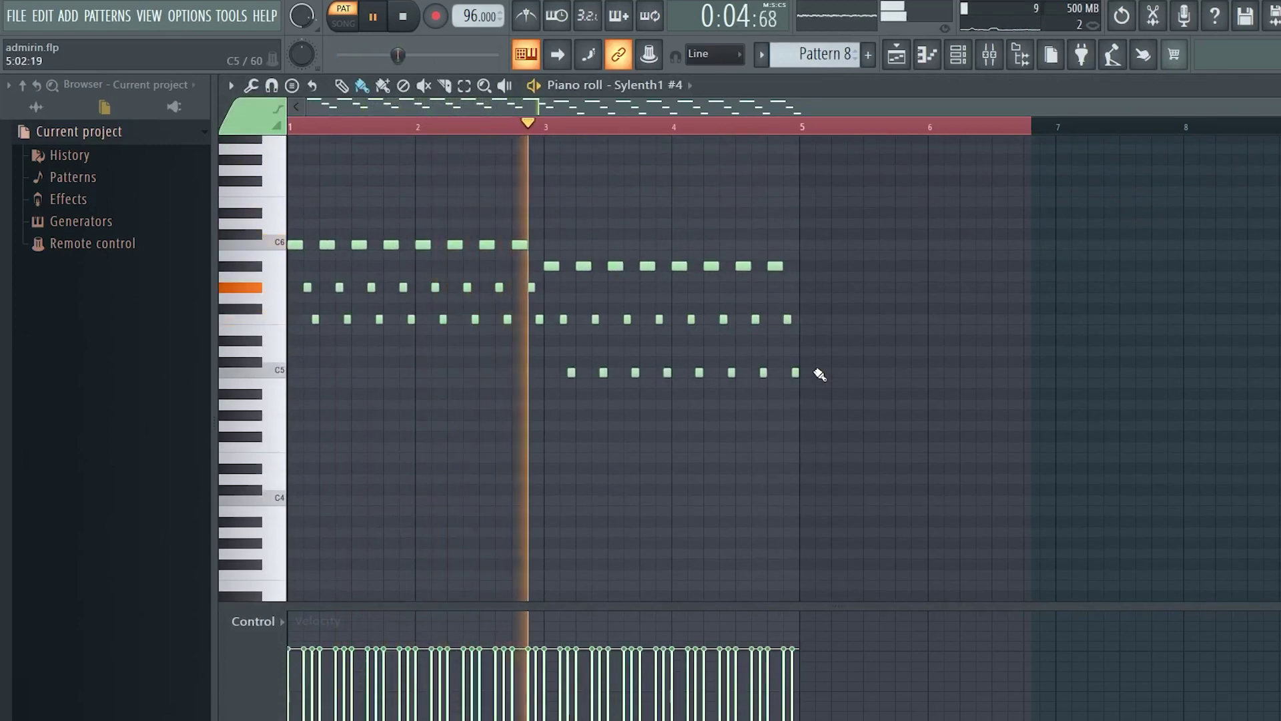
Step: Inspect the channel panning and channel volume automation of Sylenth1 #4, stop playback and return to the channel rack
left_click(257, 621)
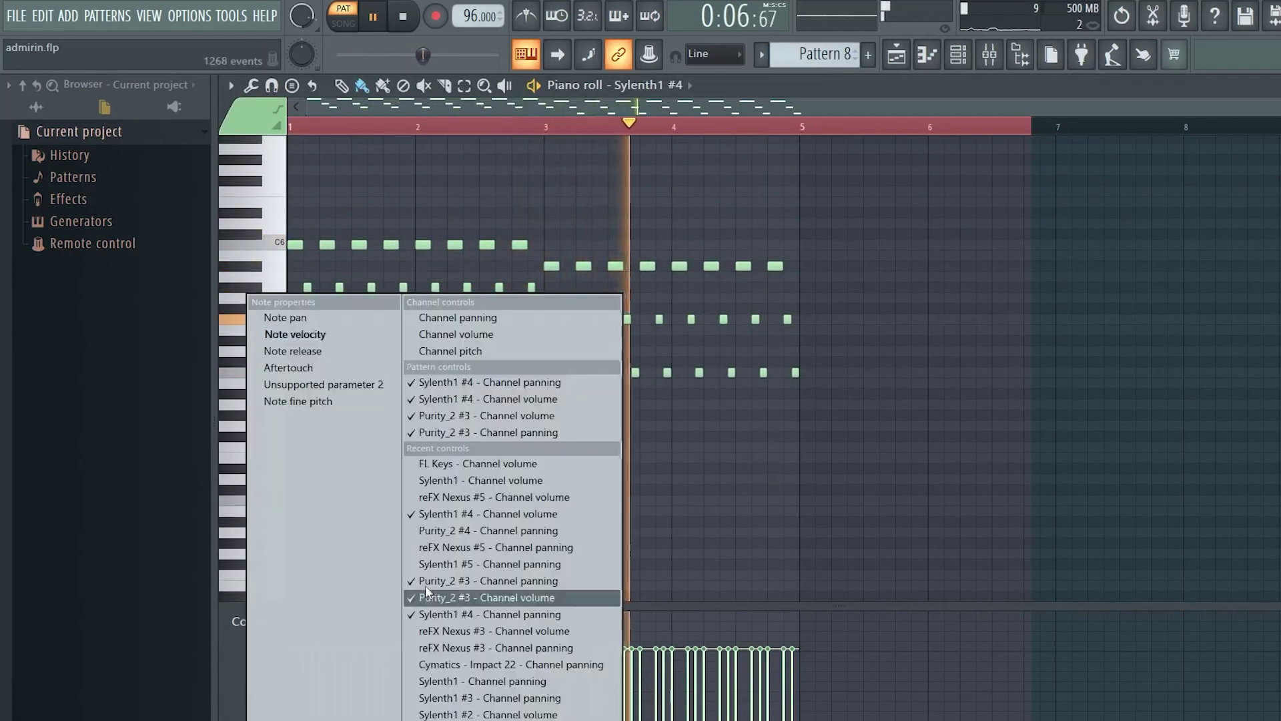
left_click(467, 317)
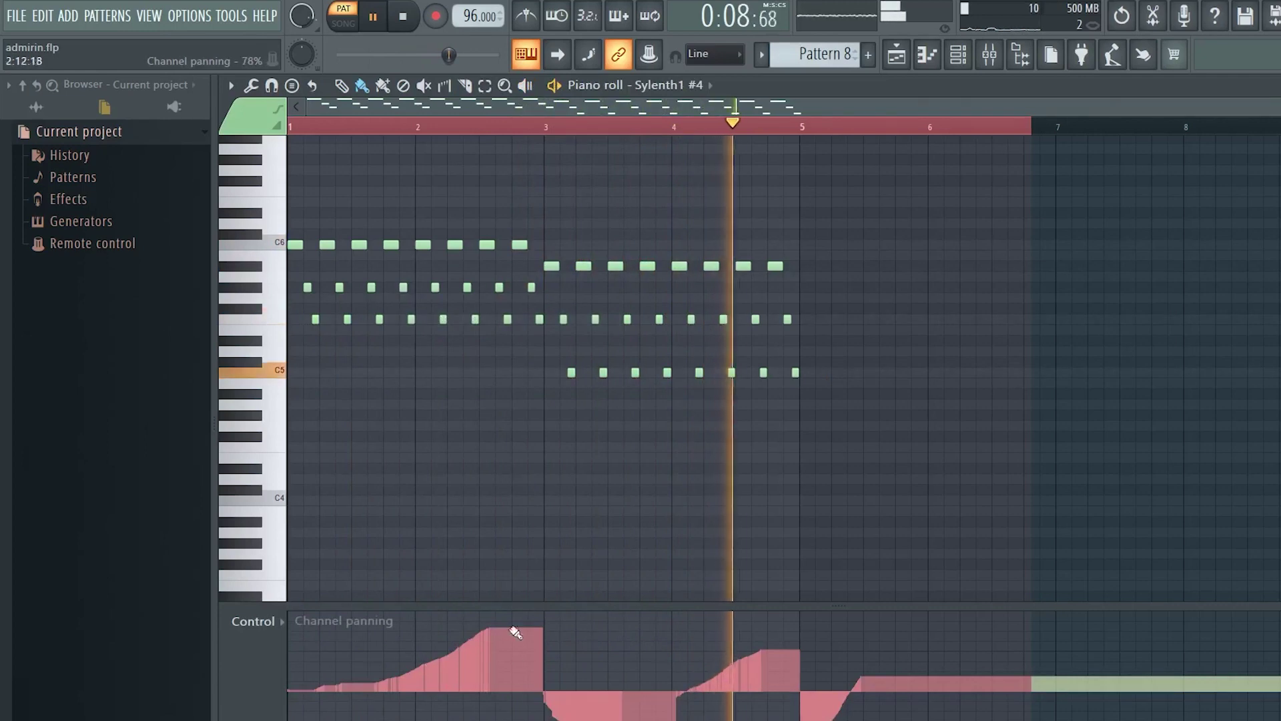
left_click(248, 666)
left_click(527, 335)
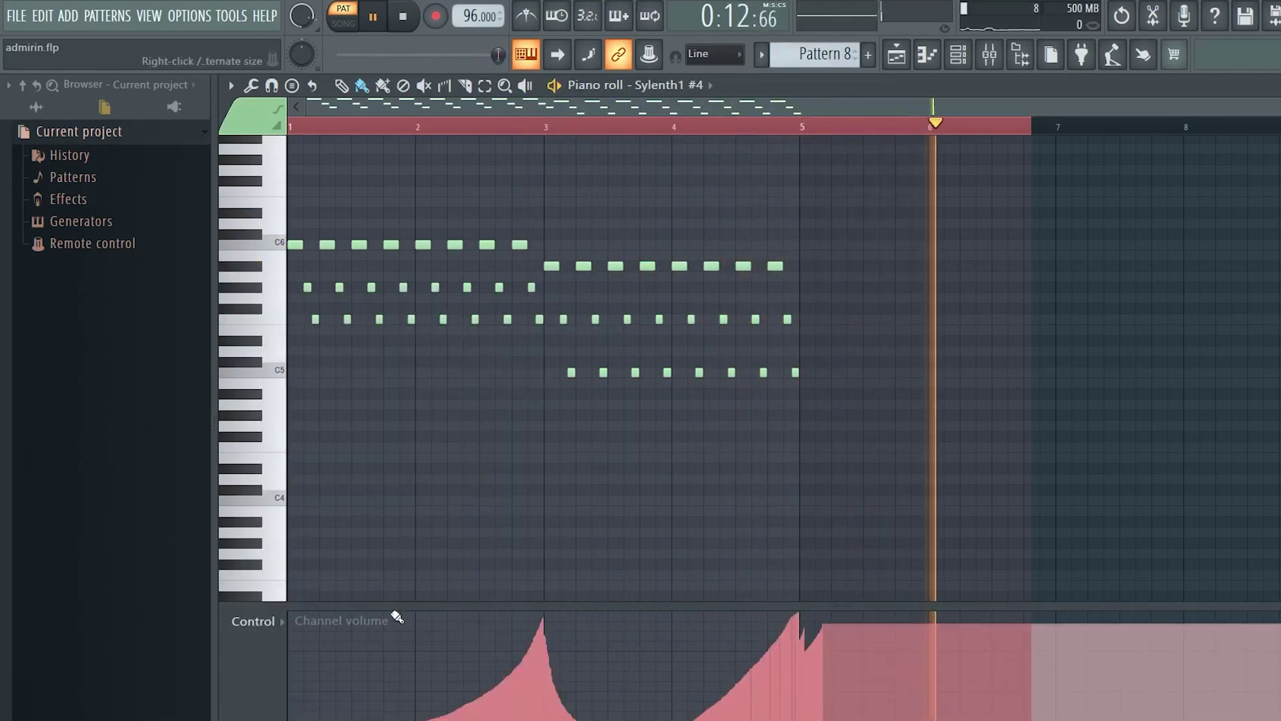
key("space")
left_click(965, 63)
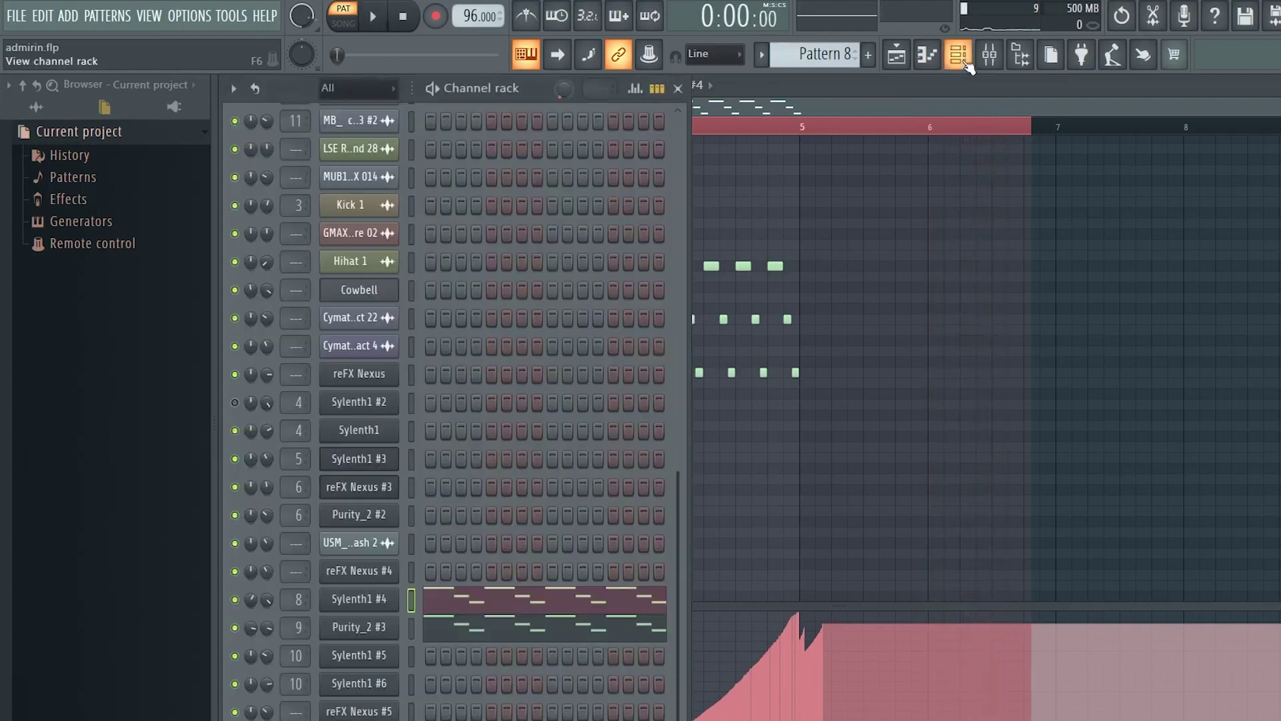
Step: View the Purity_2 #3 instrument preset from the channel rack, and switch to Pattern 9
left_click(366, 630)
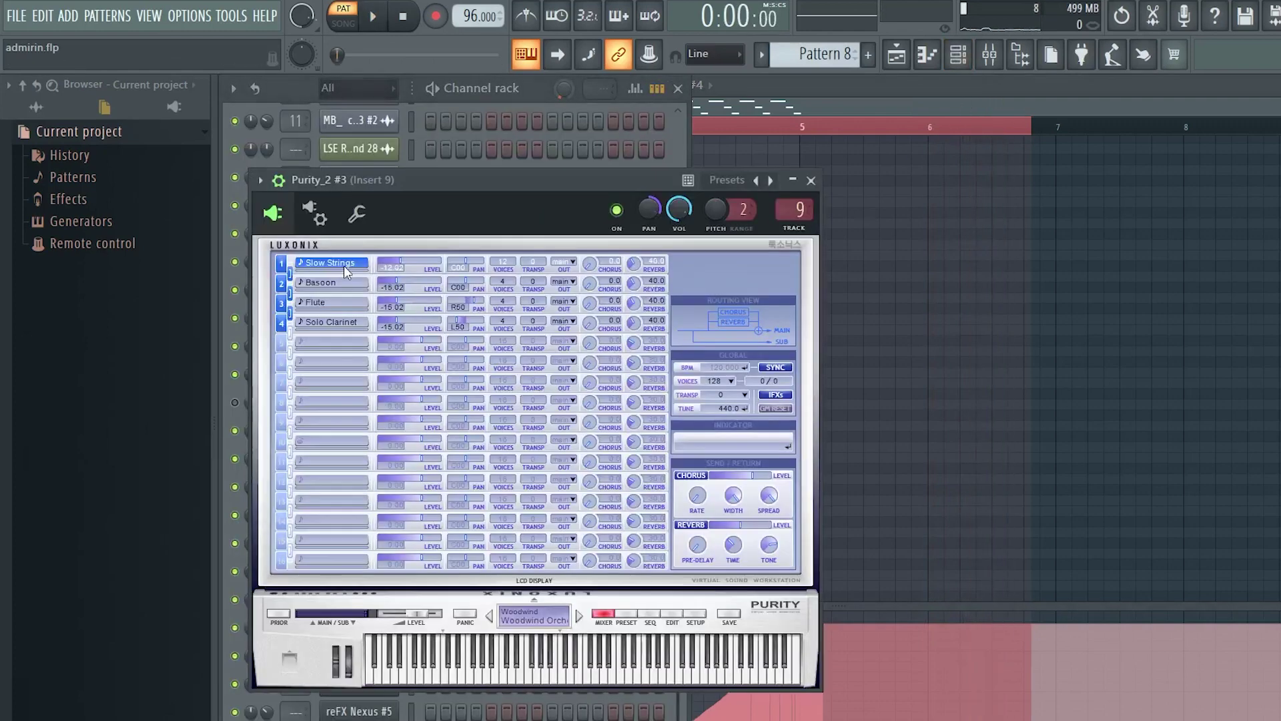
left_click(613, 104)
left_click_drag(799, 63, 797, 57)
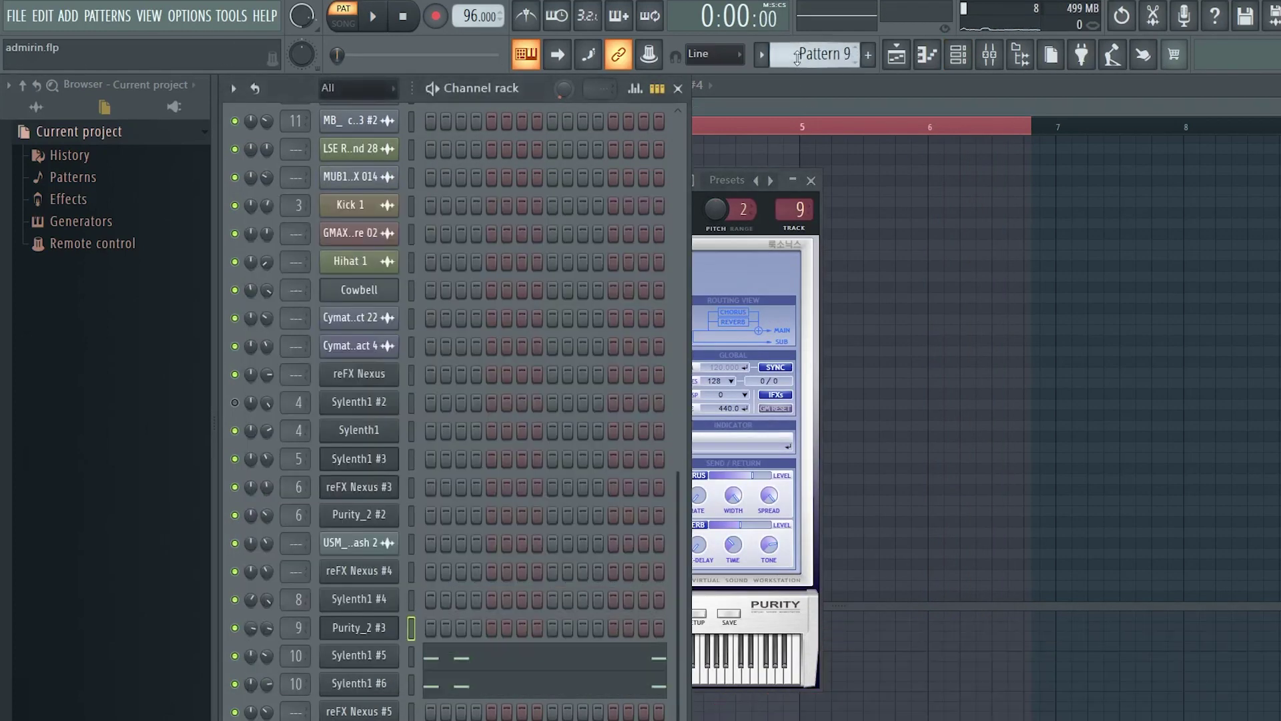
Step: Audition the Sylenth1 #5 notes of Pattern 9 in the piano roll, and show the Sylenth1 #6 notes during playback
left_click(477, 667)
key("space")
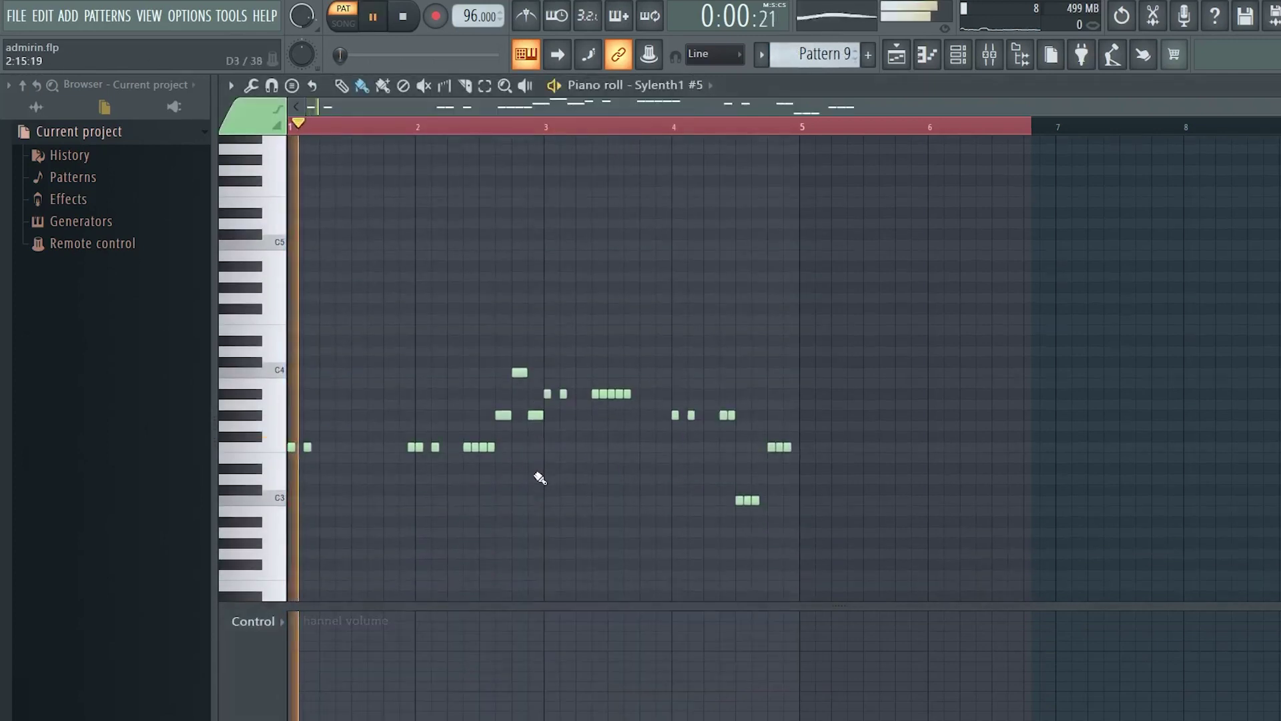
scroll(847, 343, "down", 3)
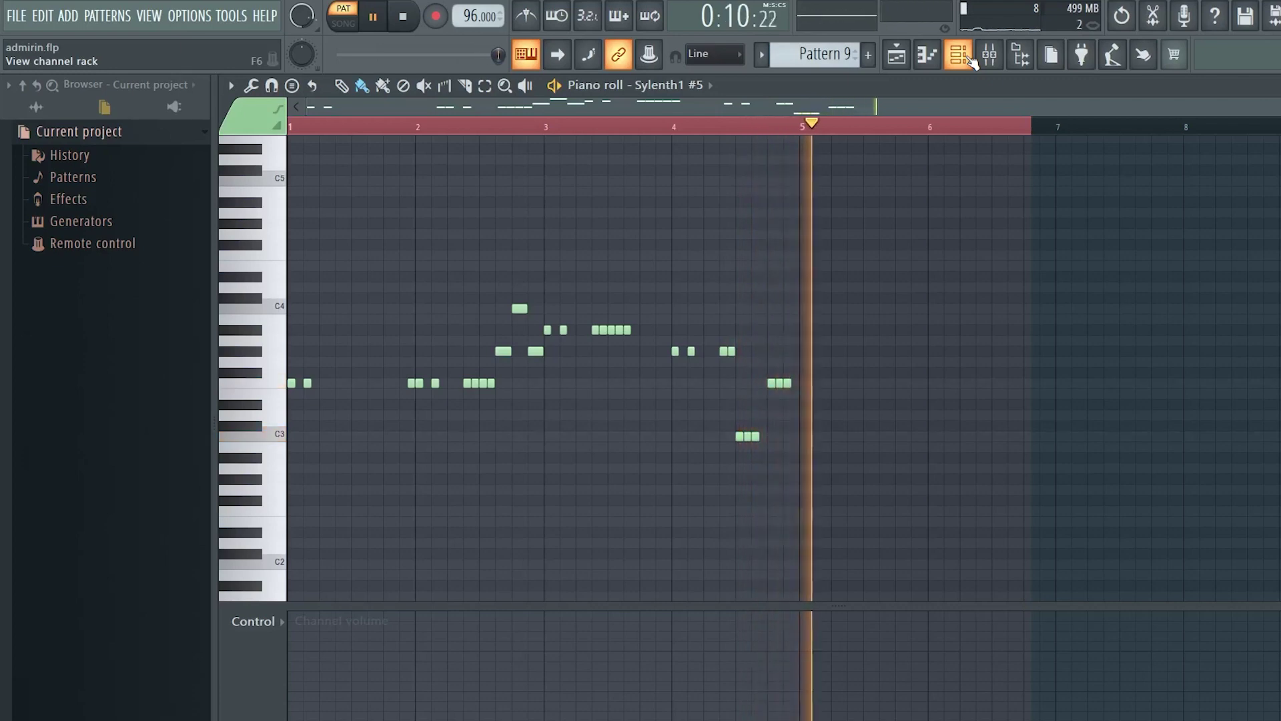
left_click(970, 59)
left_click(513, 690)
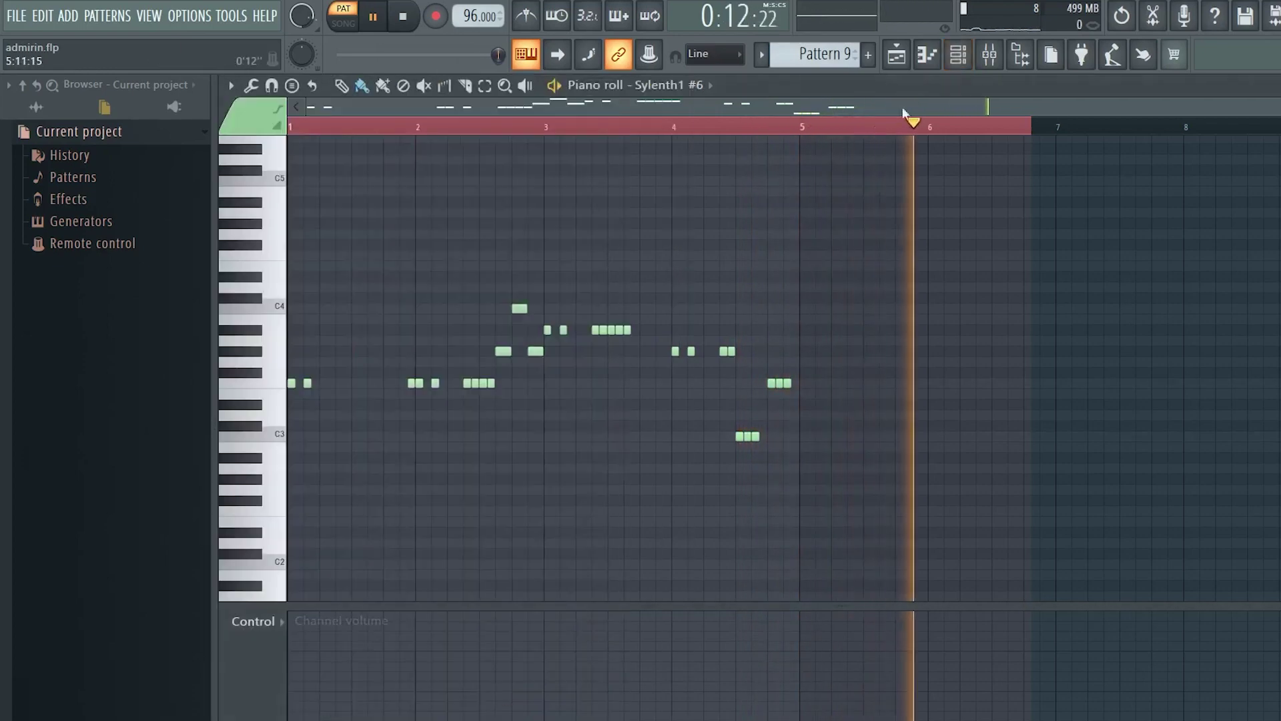
Step: View the Sylenth1 #6 instrument preset from the channel rack, return to its piano roll and stop playback
key("F6")
left_click(359, 682)
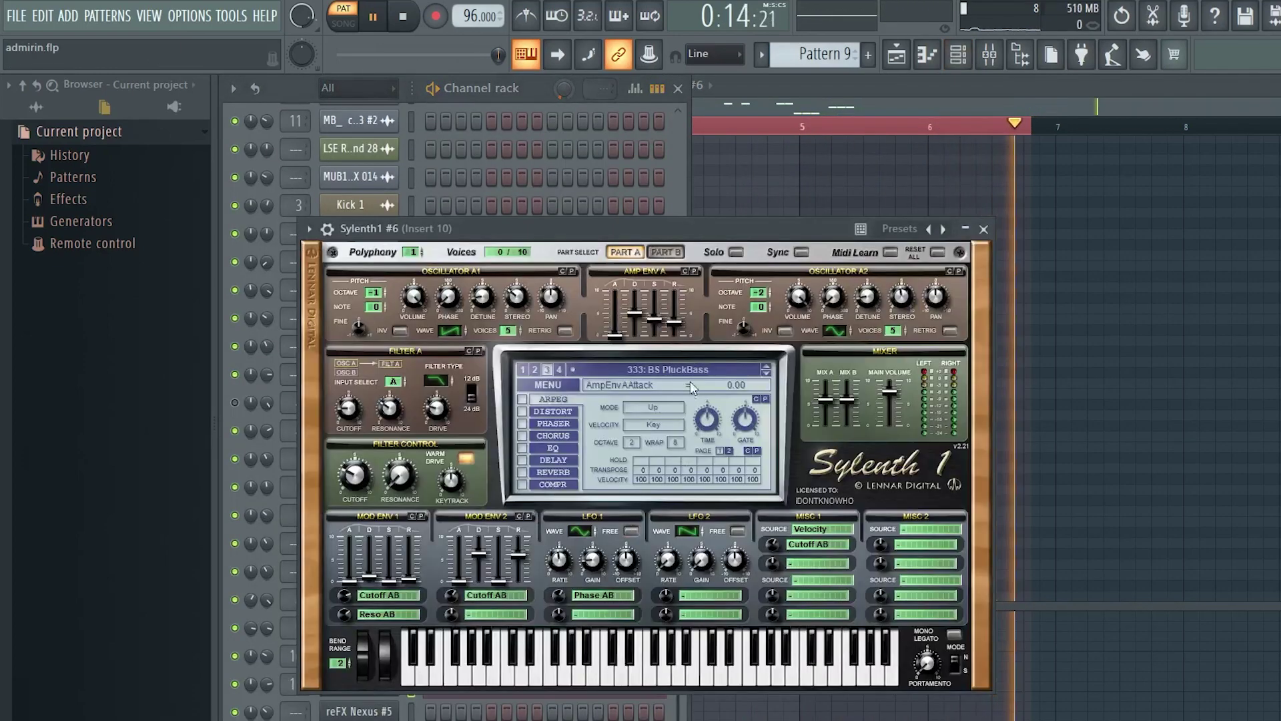
left_click(538, 101)
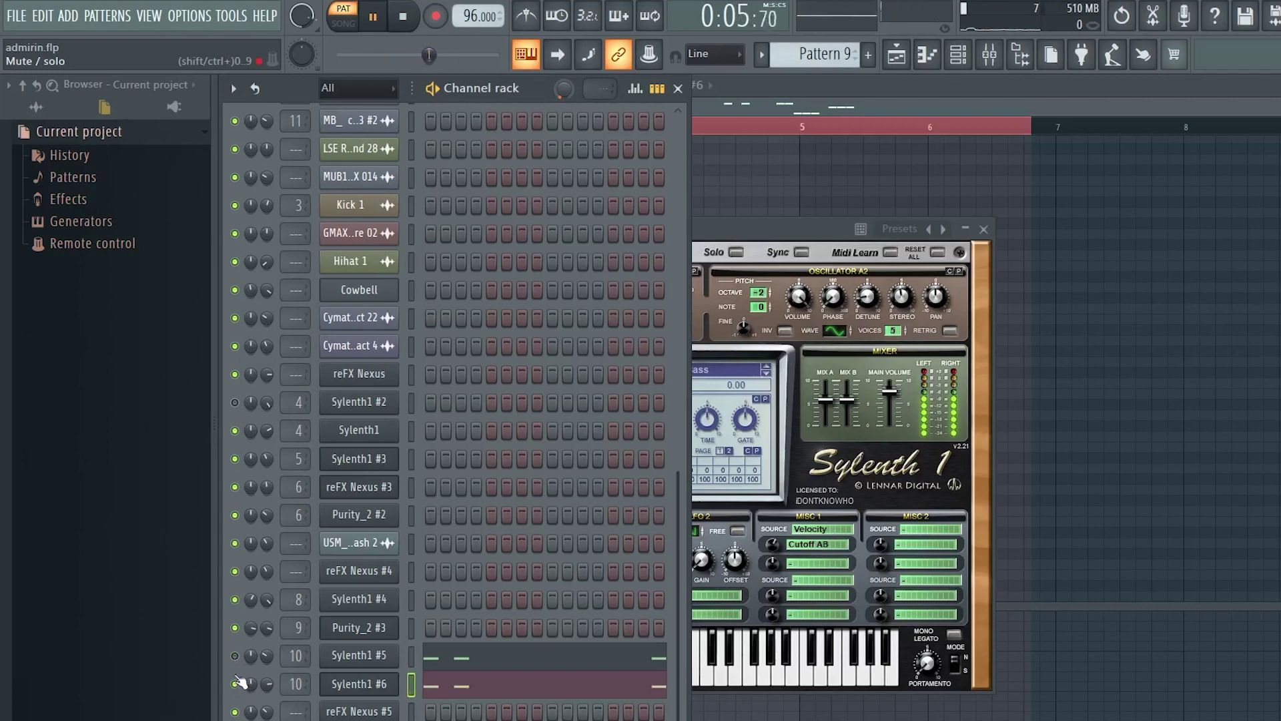
left_click(853, 98)
key("space")
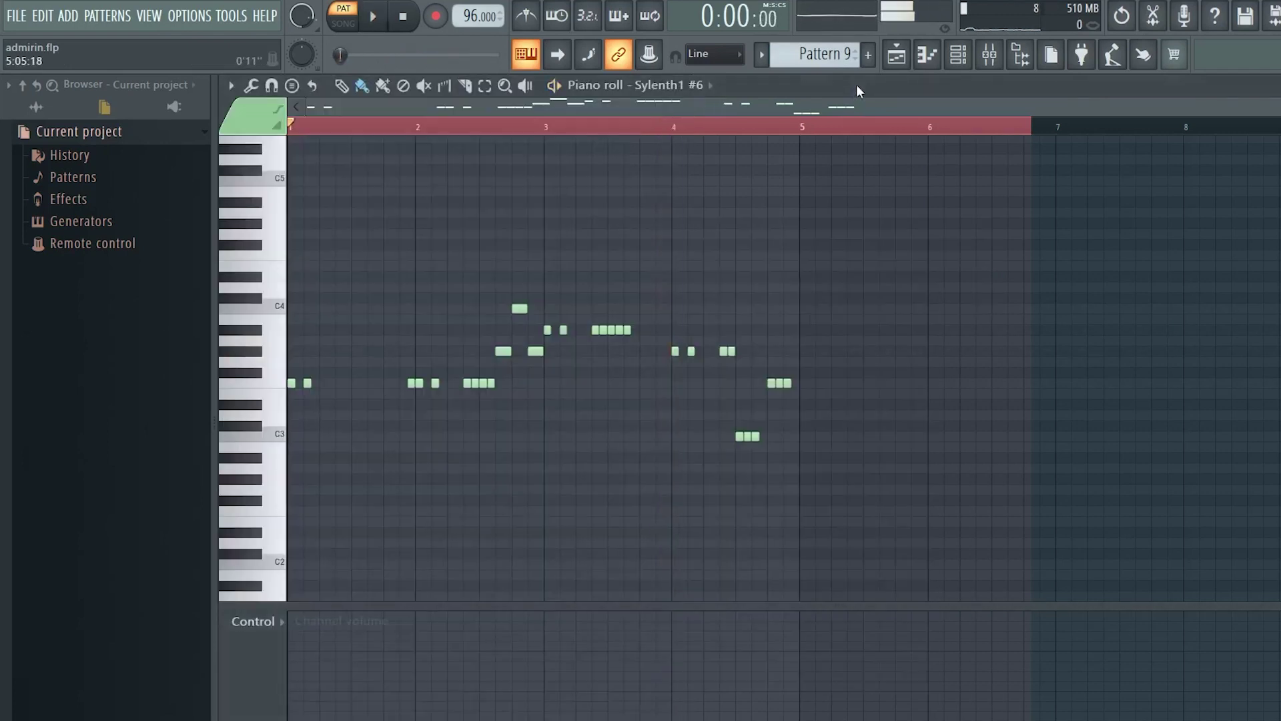
Step: Switch to Pattern 10, show the reFX Nexus #5 notes in the piano roll and audition them
scroll(821, 57, "down", 1)
left_click(969, 59)
left_click(514, 605)
key("space")
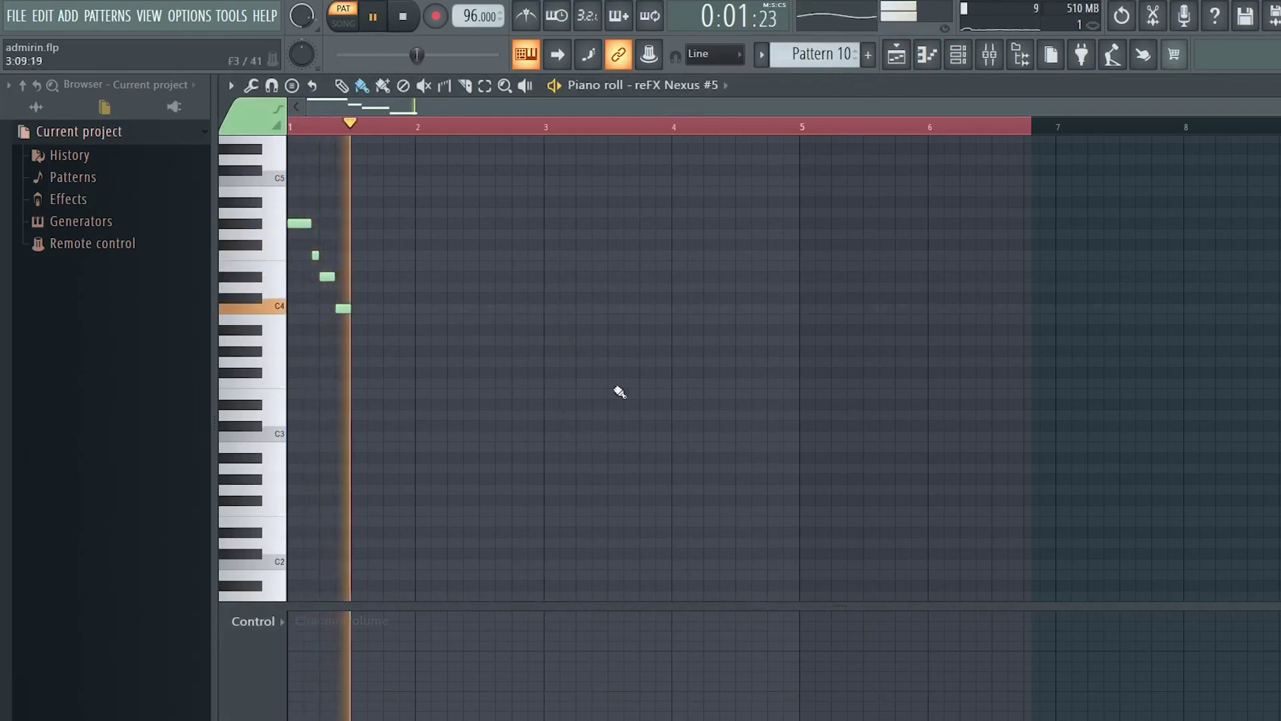
key("space")
Step: Return to the channel rack and switch to Pattern 11
left_click(958, 54)
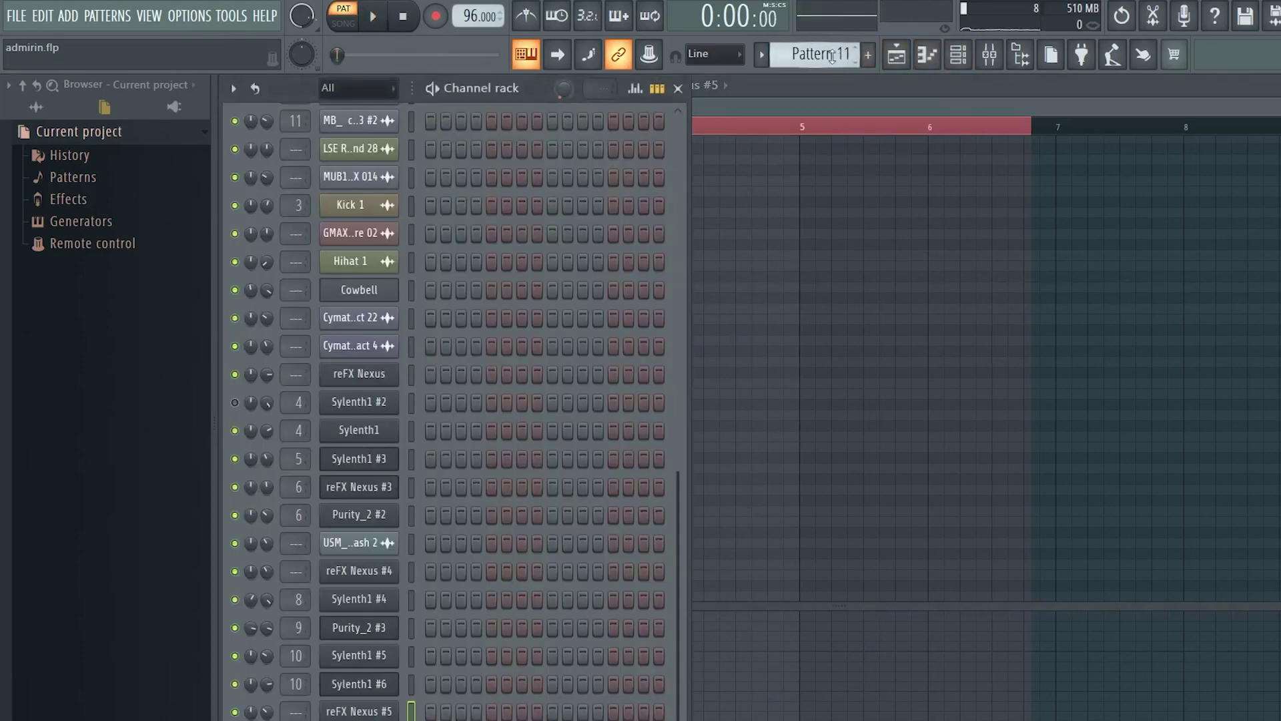
scroll(541, 462, "up", 5)
scroll(519, 499, "down", 5)
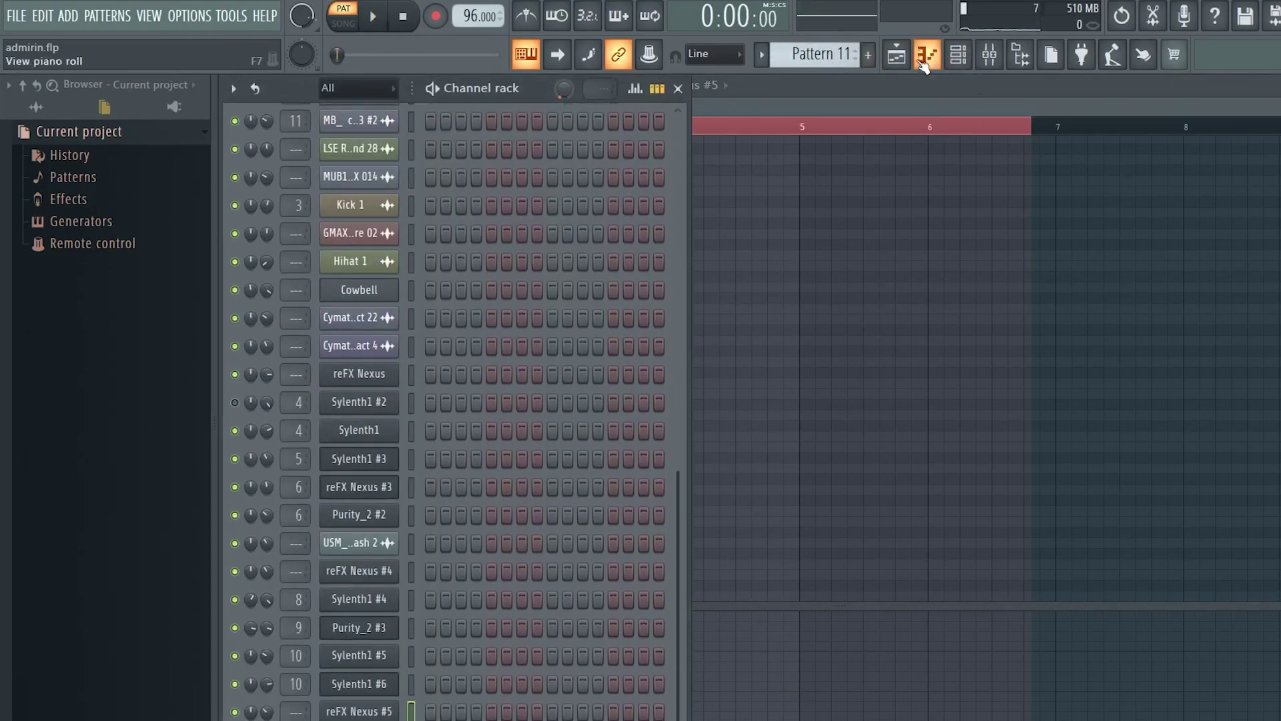
Step: Show the playlist, solo Track 4 with the Cymatics - LIFE - Vinyl Crackle 9 clips and play it
left_click(896, 54)
right_click(458, 278)
key("Escape")
right_click(464, 279)
key("space")
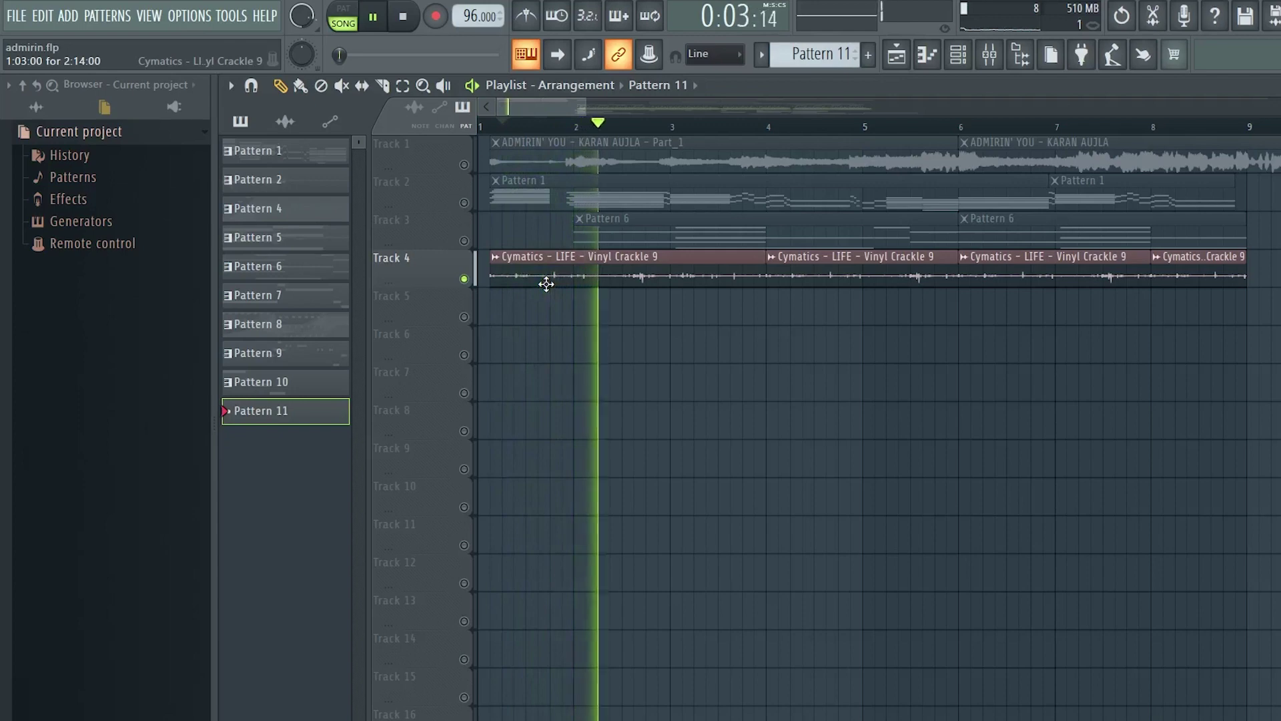
Step: Solo Track 10 with the Kick 1 clips in the playlist and audition it from bar 10
scroll(730, 307, "down", 3)
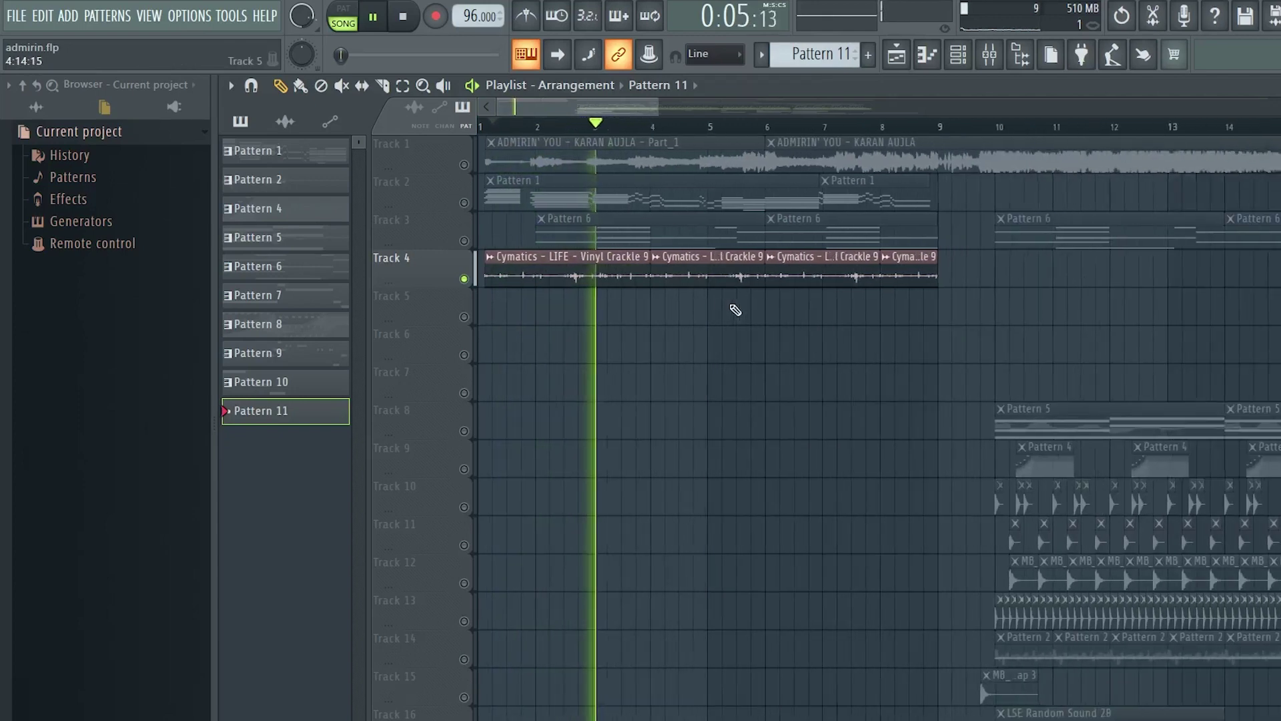
scroll(735, 309, "down", 2)
scroll(596, 417, "down", 3)
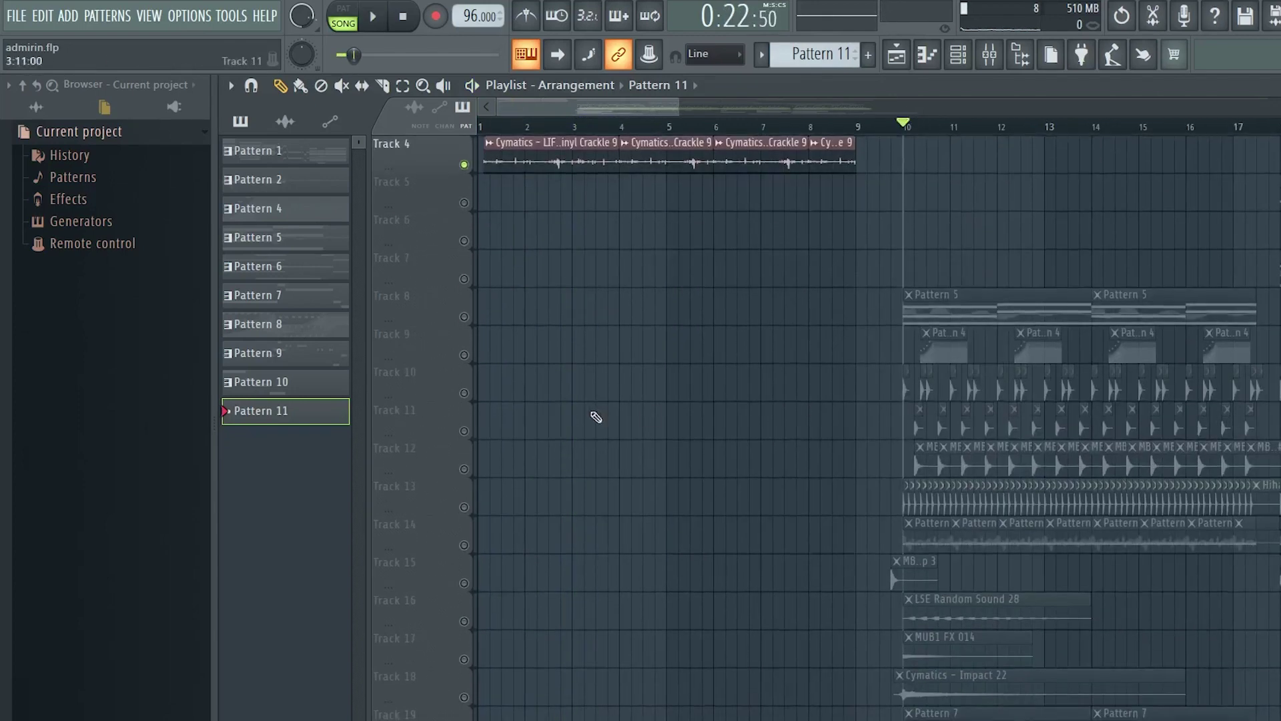
right_click(465, 394)
key("space")
scroll(881, 395, "up", 3)
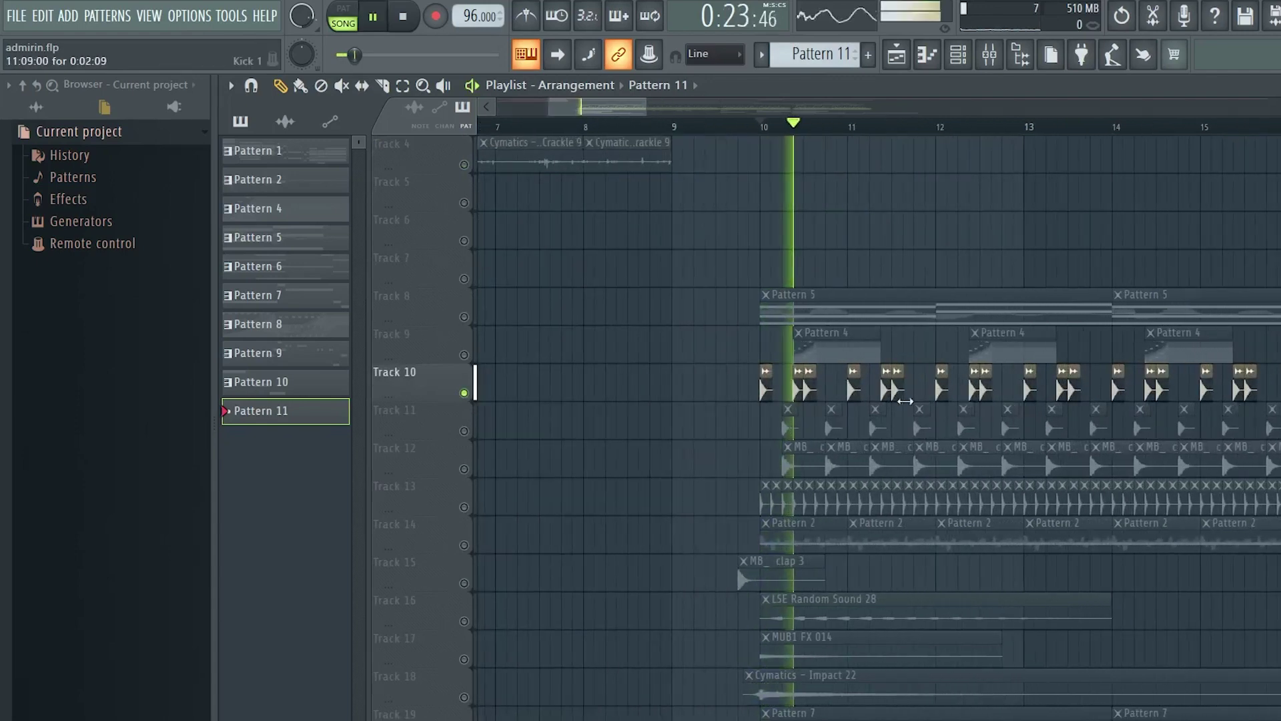
scroll(881, 395, "down", 3)
Step: Unmute Tracks 11, 12 and 13 one after another alongside the kick track, playing the arrangement from bar 10
scroll(944, 355, "down", 2)
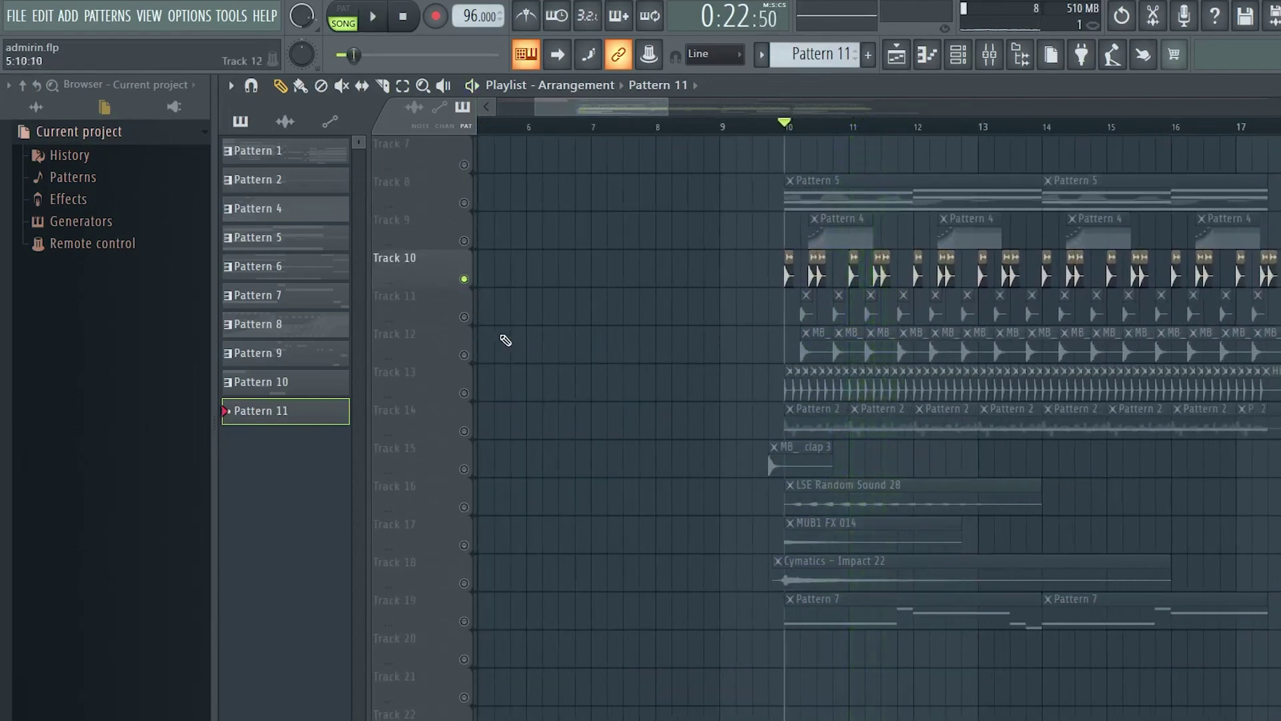
left_click(463, 316)
key("space")
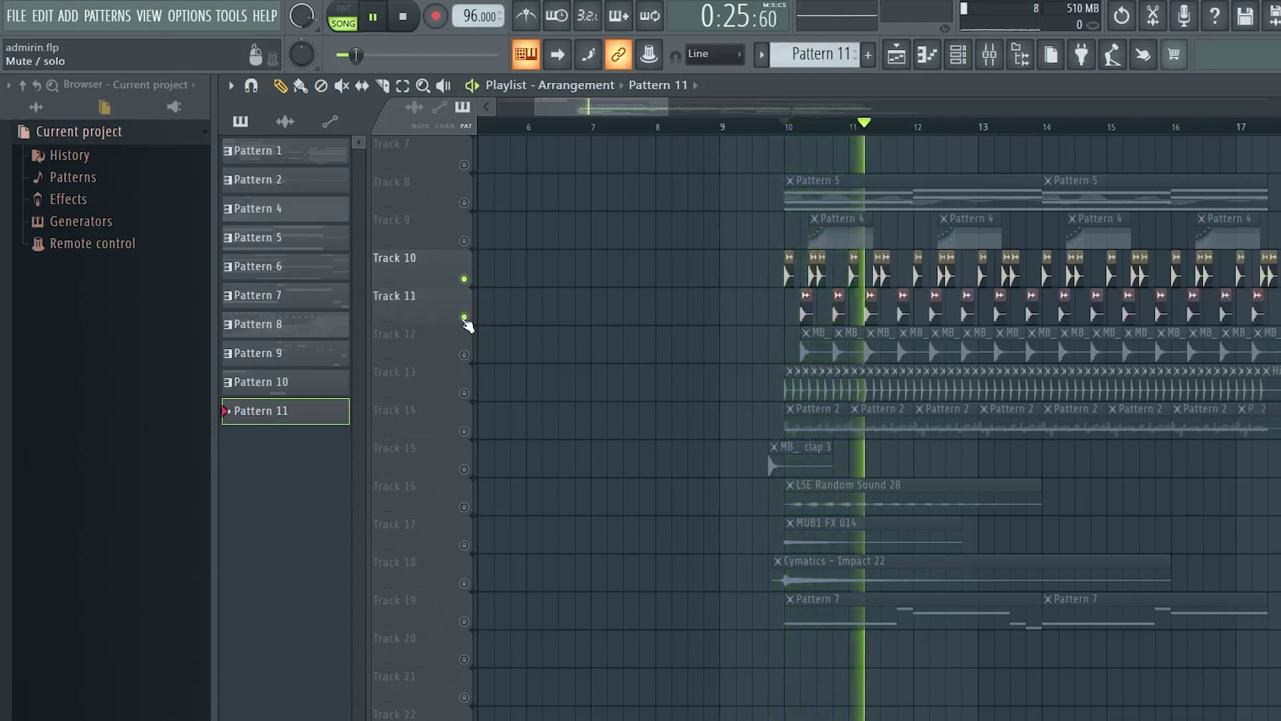
left_click(468, 361)
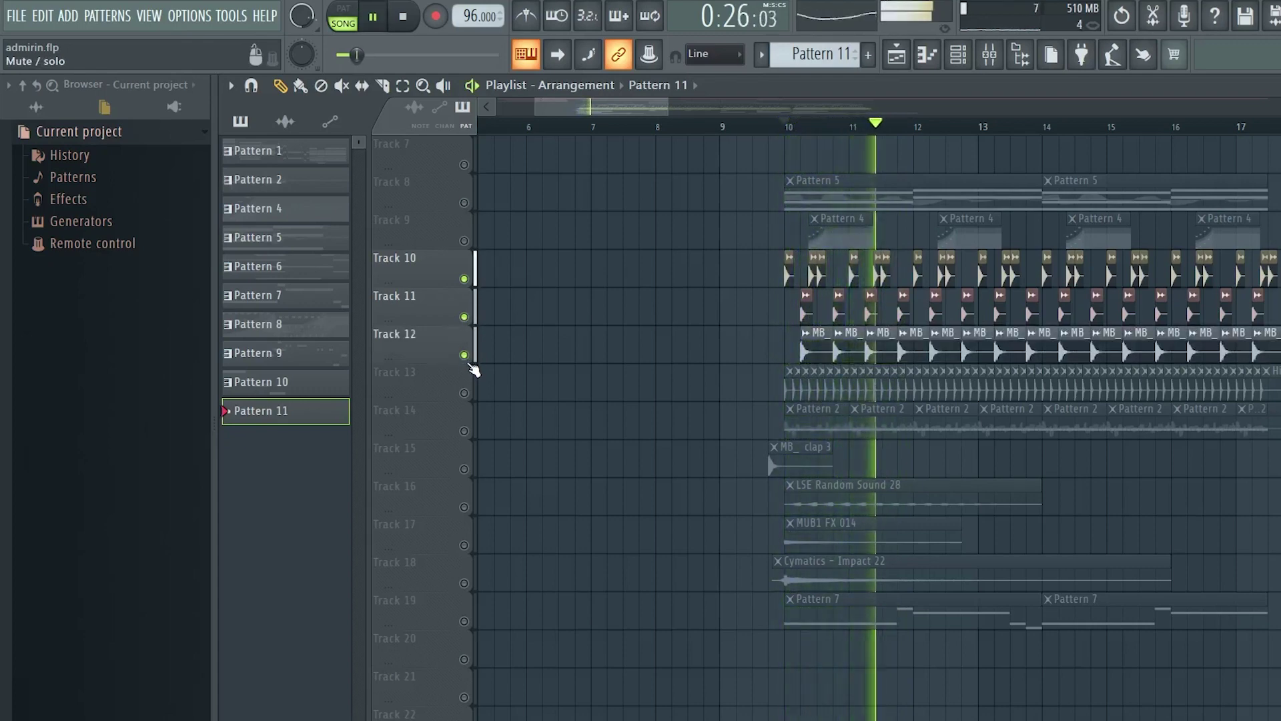
left_click(464, 394)
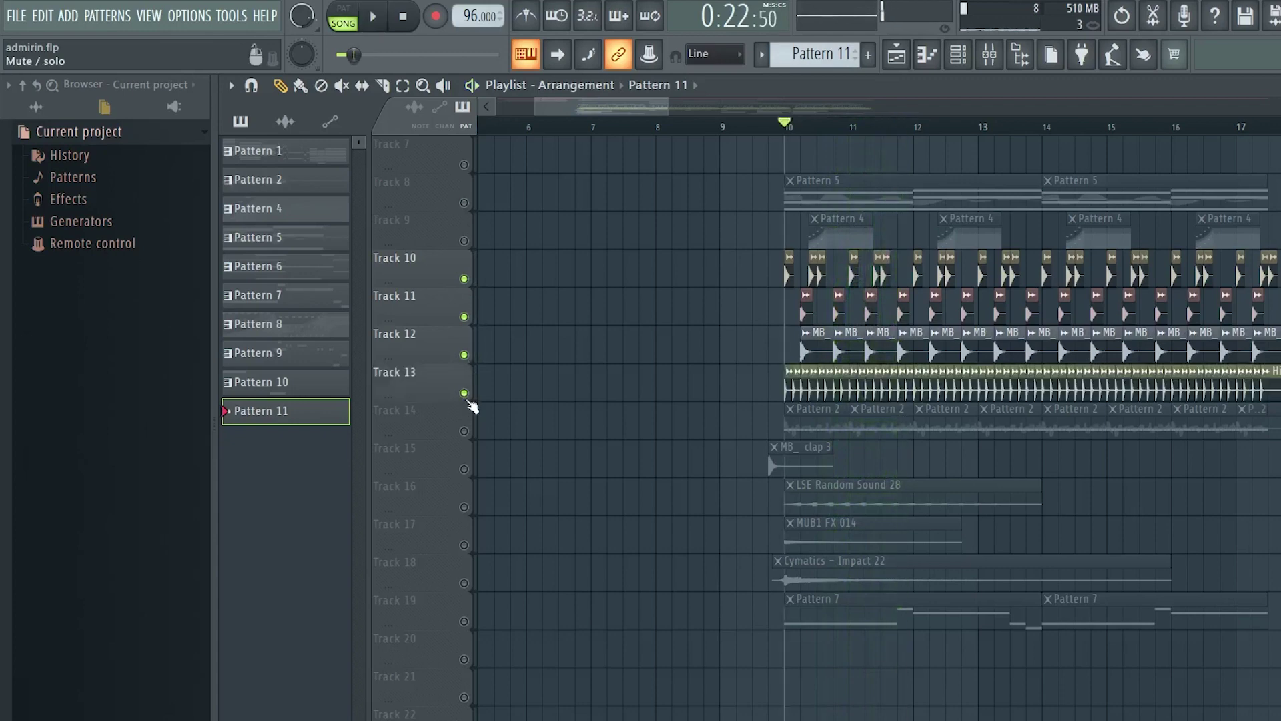
key("space")
Step: Unmute Track 14 with Pattern 2, Track 16 with LSE Random Sound 28 and Track 17 with MUB1 FX 014, auditioning the additions
left_click(465, 431)
key("space")
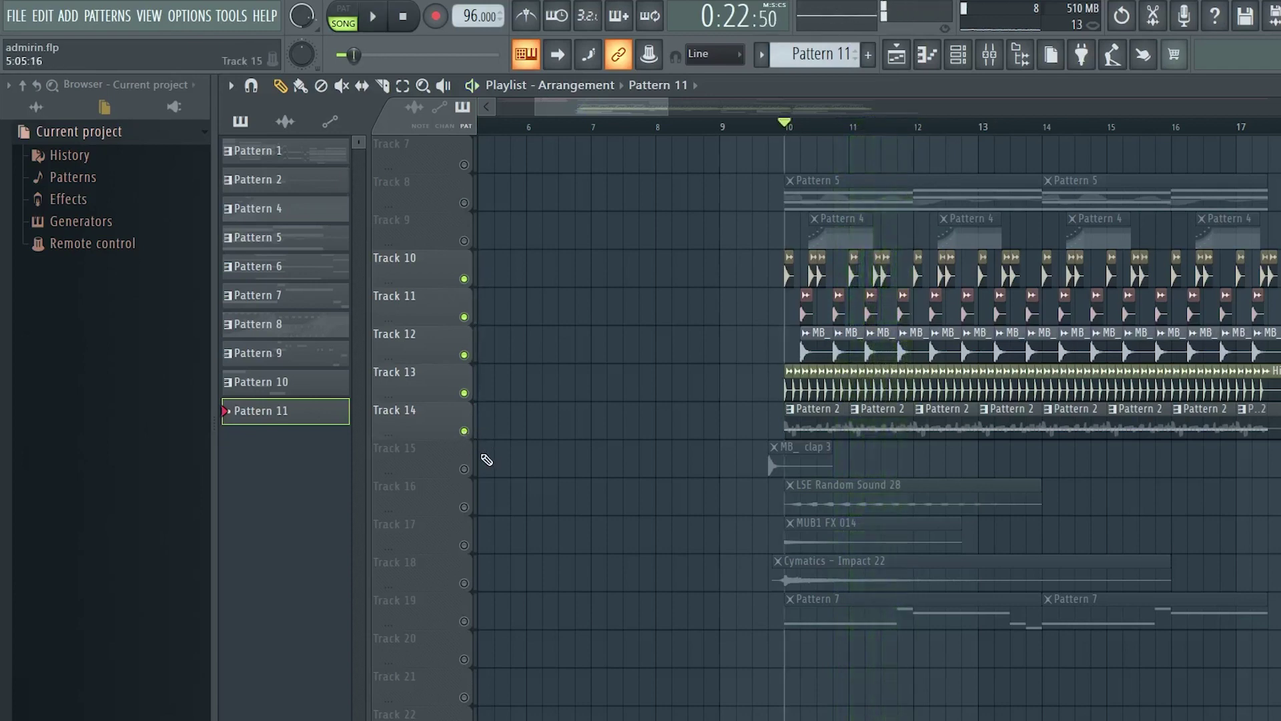
left_click(464, 507)
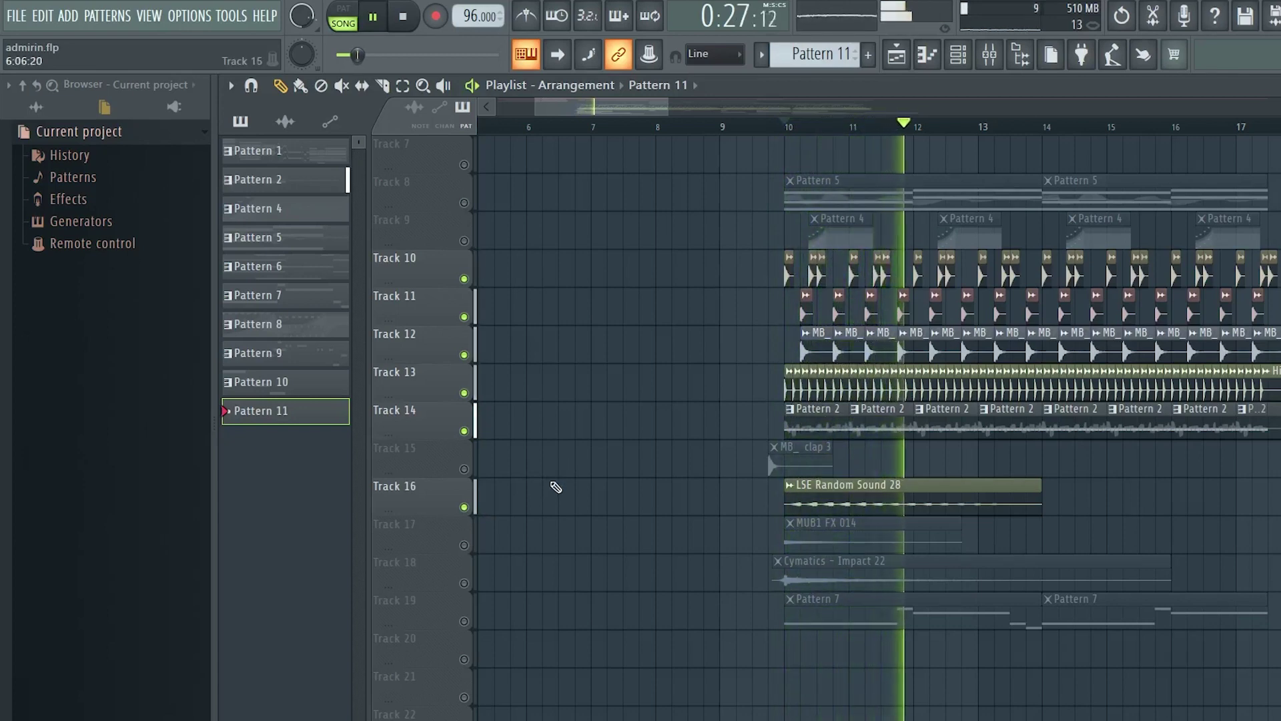
left_click(464, 545)
key("space")
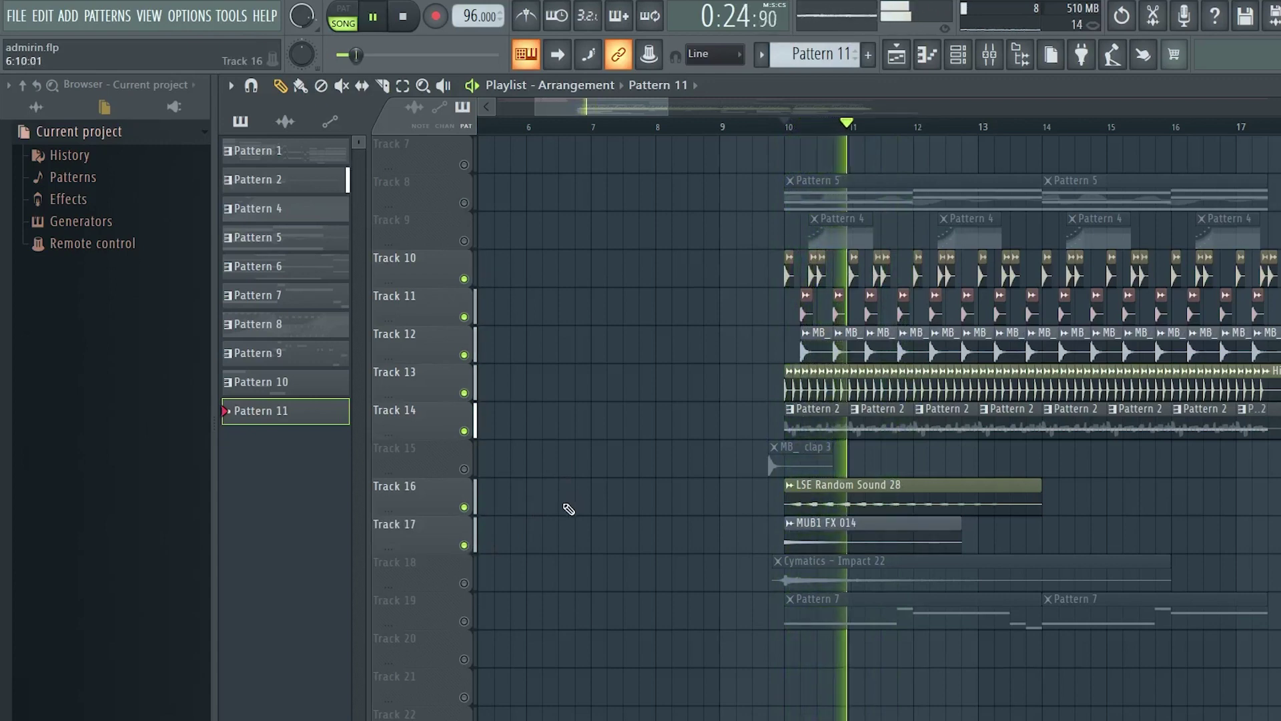
key("space")
Step: Unmute Track 18 with Cymatics - Impact 22 and Track 19 with Pattern 7, and audition the arrangement with each
left_click(464, 583)
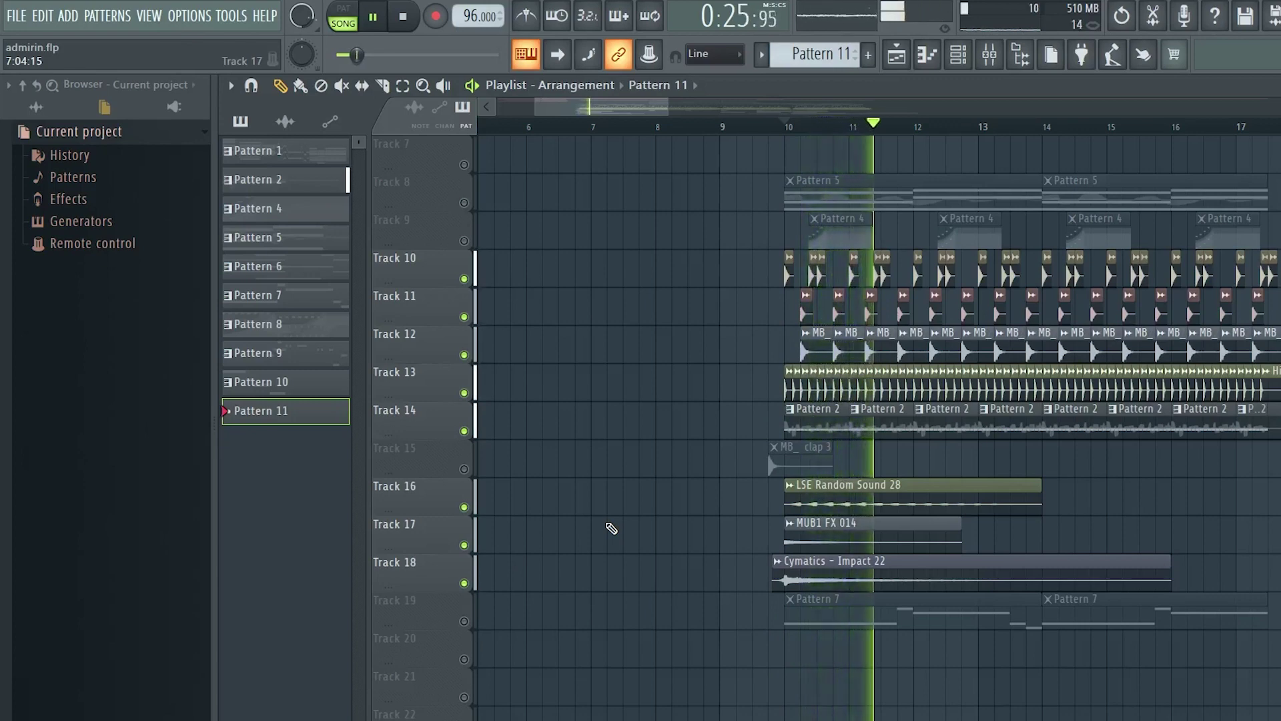
key("space")
left_click(464, 621)
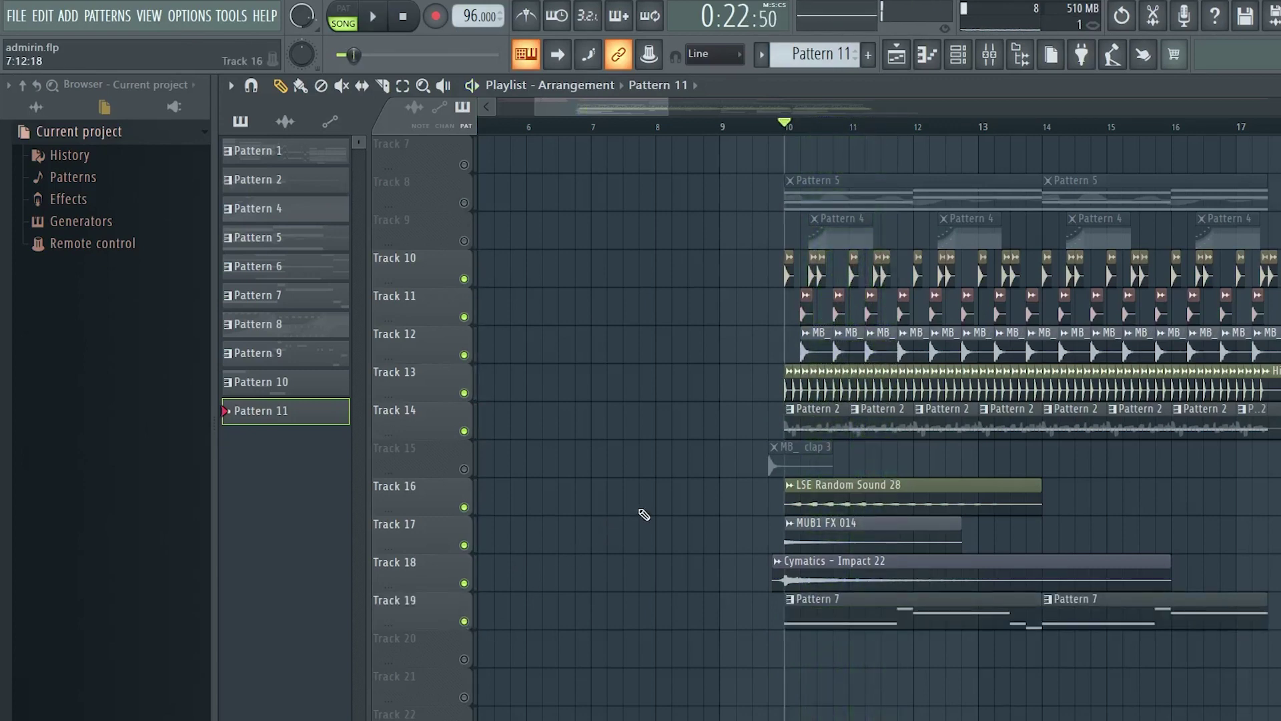
key("space")
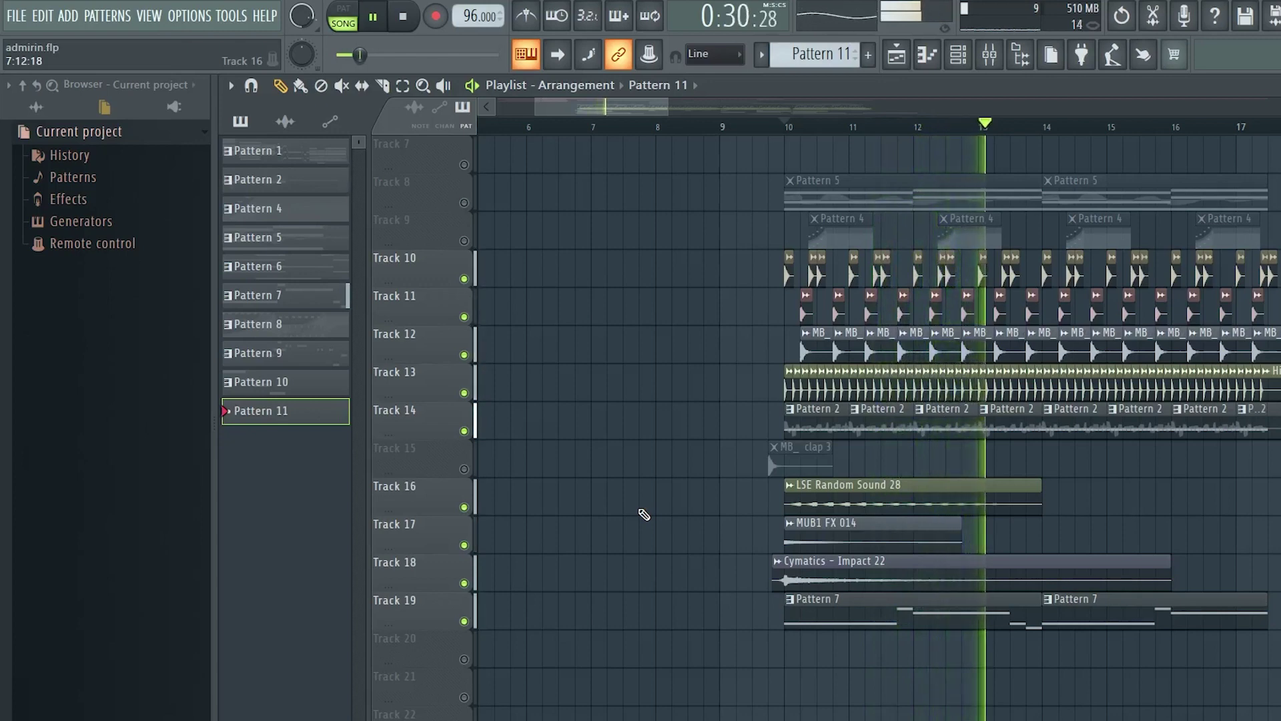
key("space")
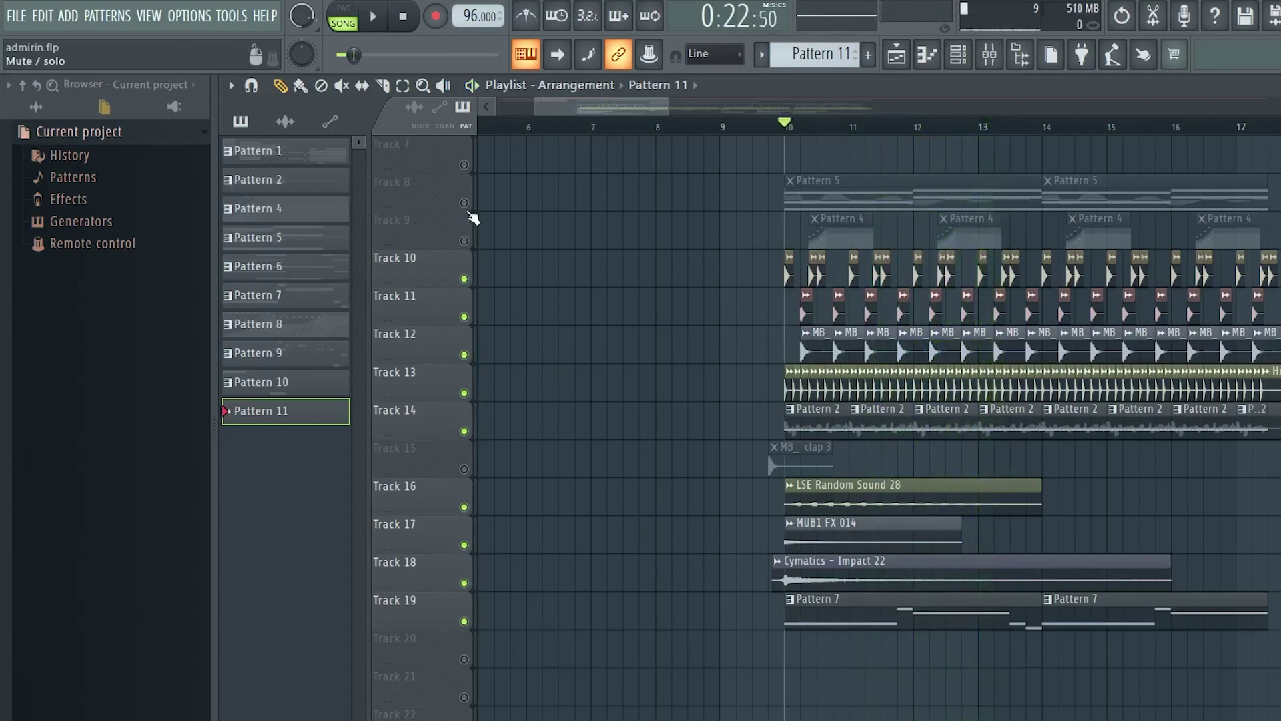
Step: Unmute Track 8 with Pattern 5 and Track 9 with Pattern 4, and audition the arrangement with each
left_click(465, 203)
key("space")
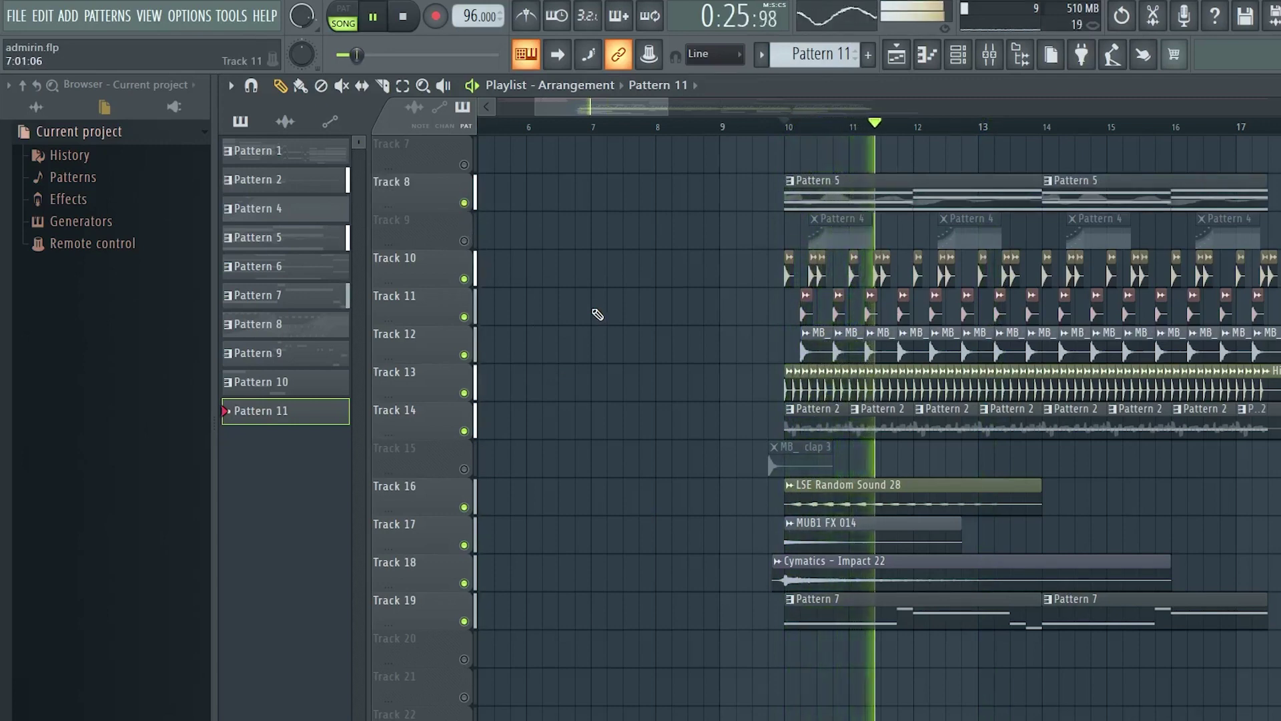
key("space")
left_click(464, 240)
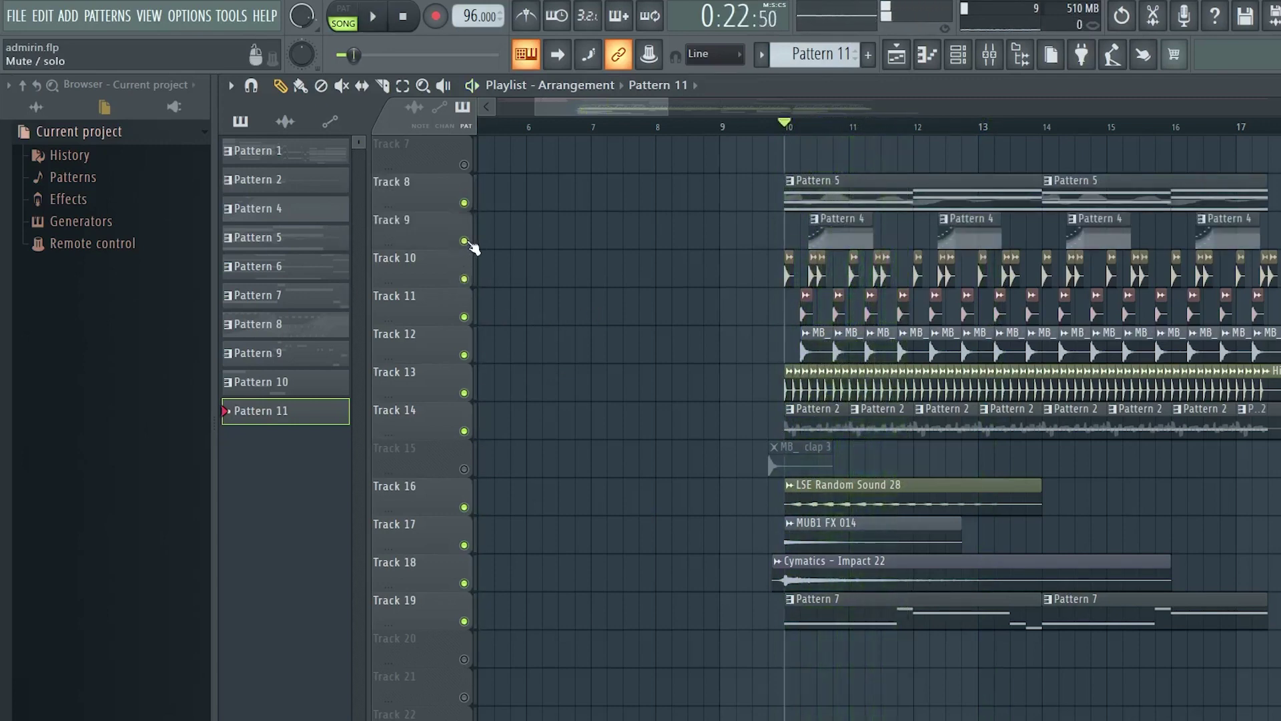
key("space")
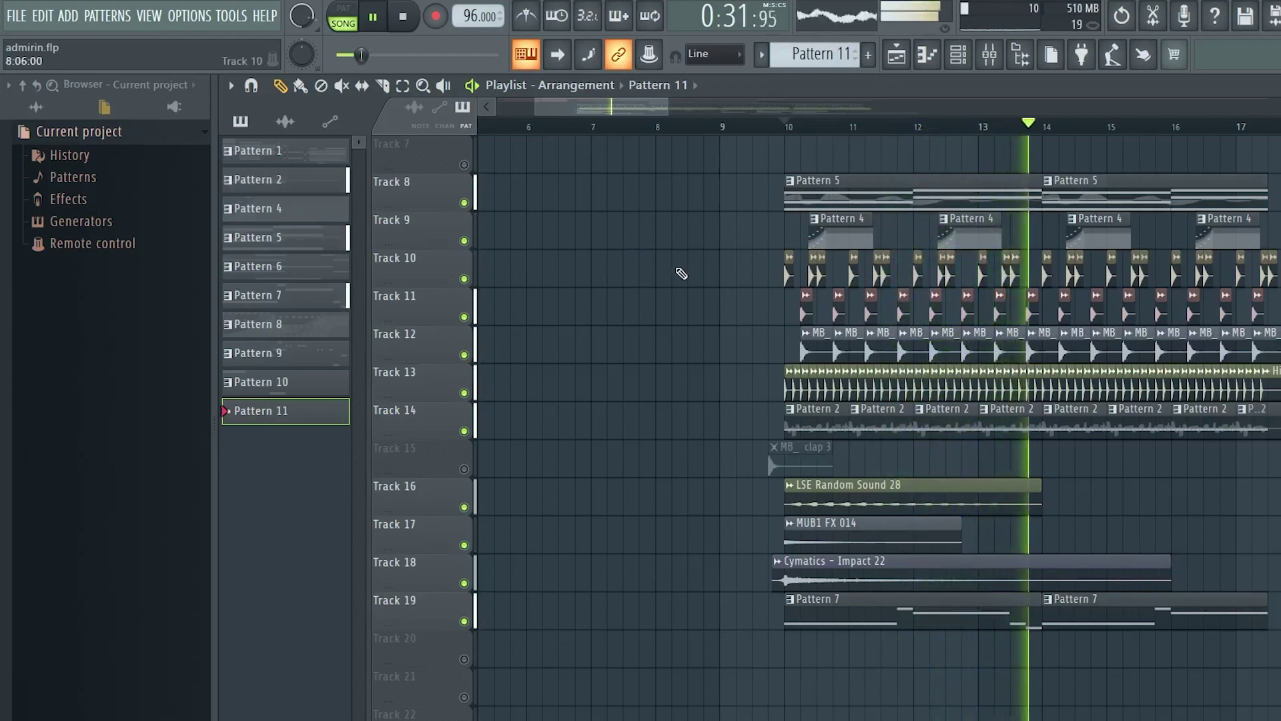
key("space")
Step: View the sample settings of the USM_ PGK Crash 2 clip in the playlist, and close them
scroll(1197, 411, "down", 2)
left_click(1223, 447)
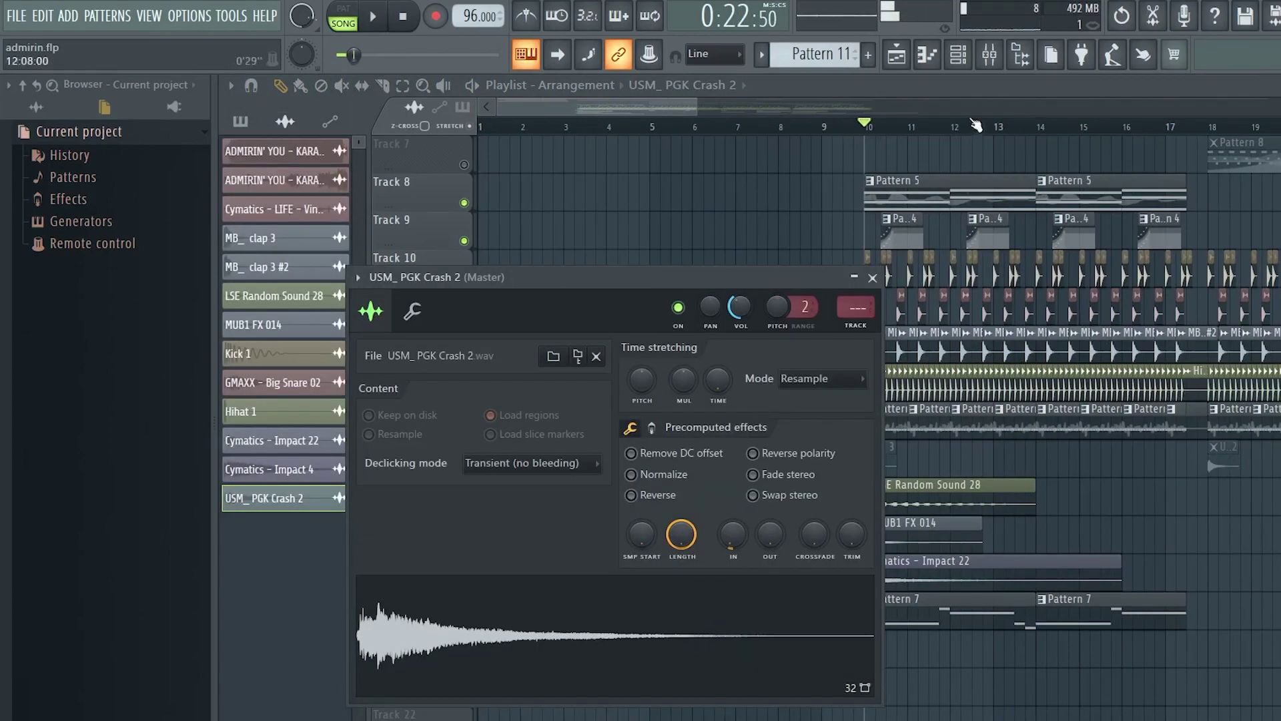
left_click(872, 277)
Step: Return to the beginning of the playlist and play the whole arrangement with all tracks unmuted
scroll(1132, 272, "down", 3)
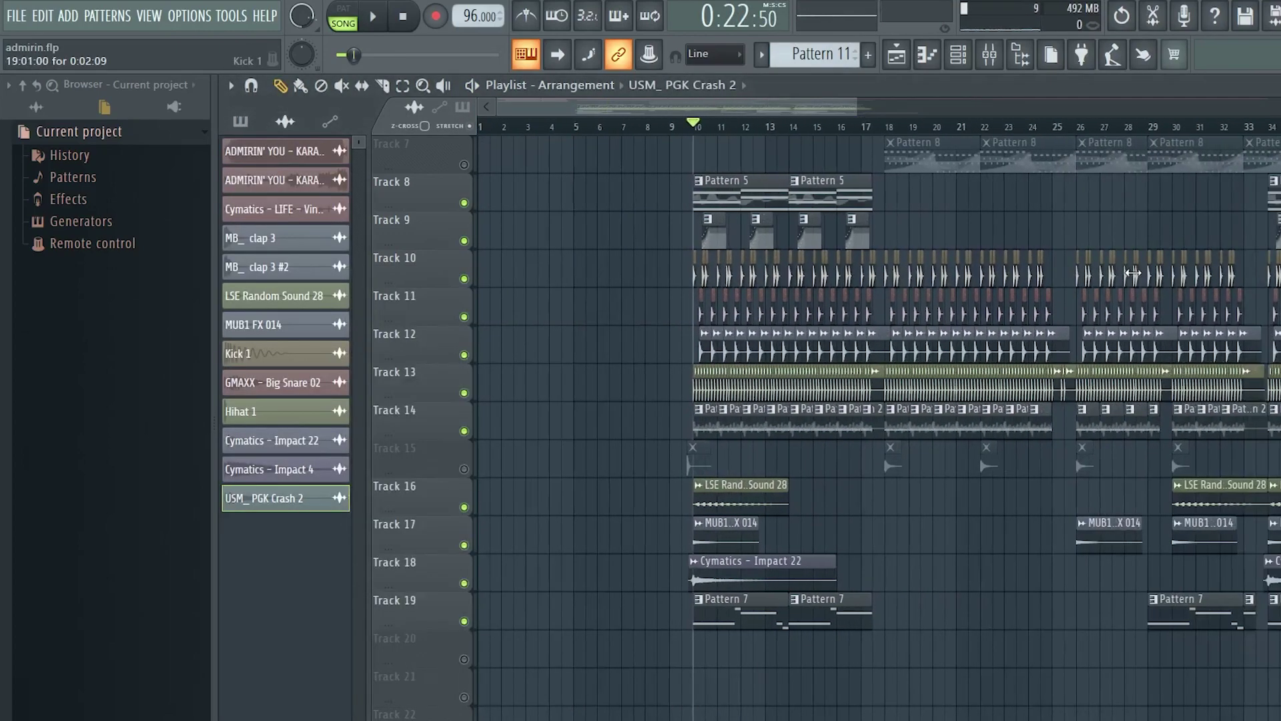
scroll(1132, 272, "up", 5)
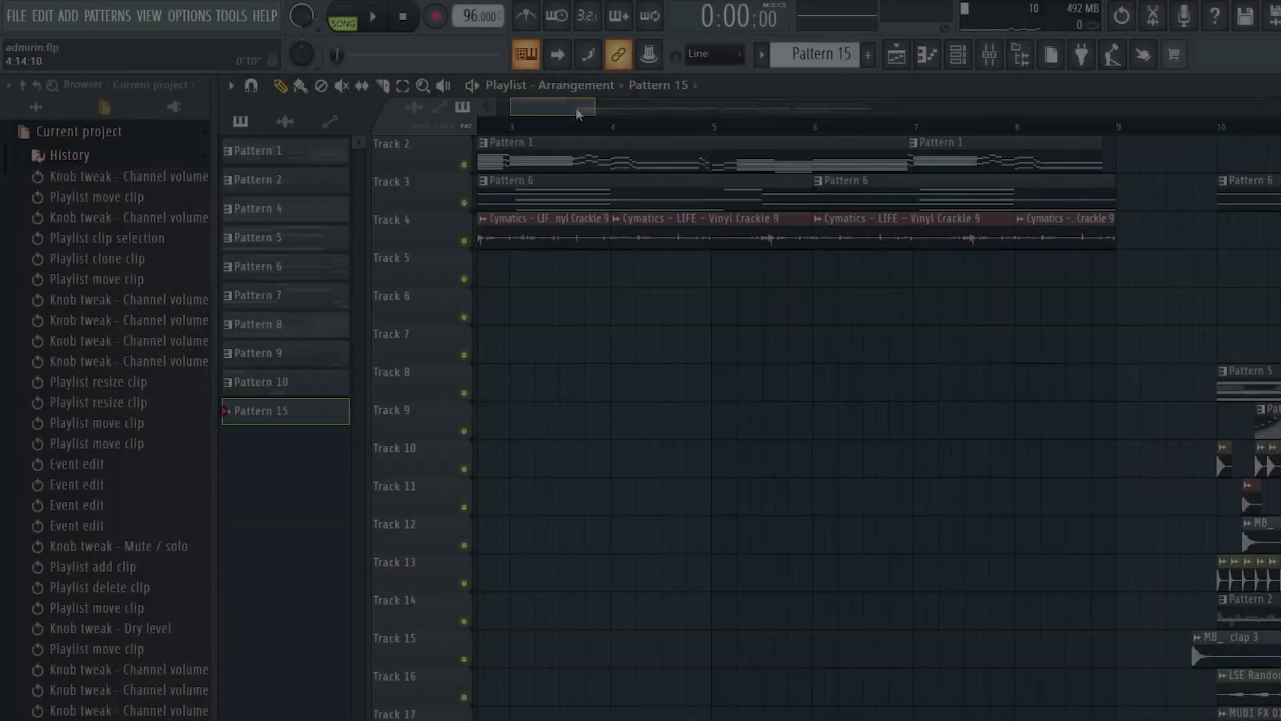
left_click_drag(575, 107, 470, 133)
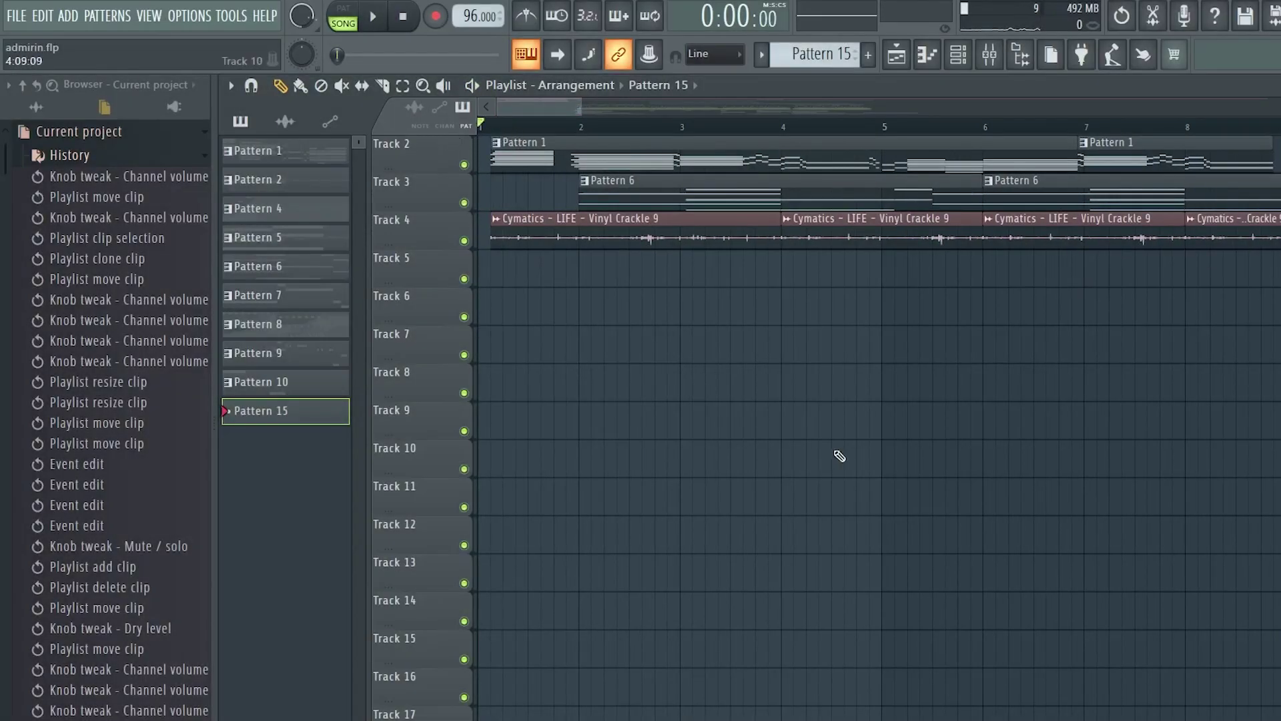
key("space")
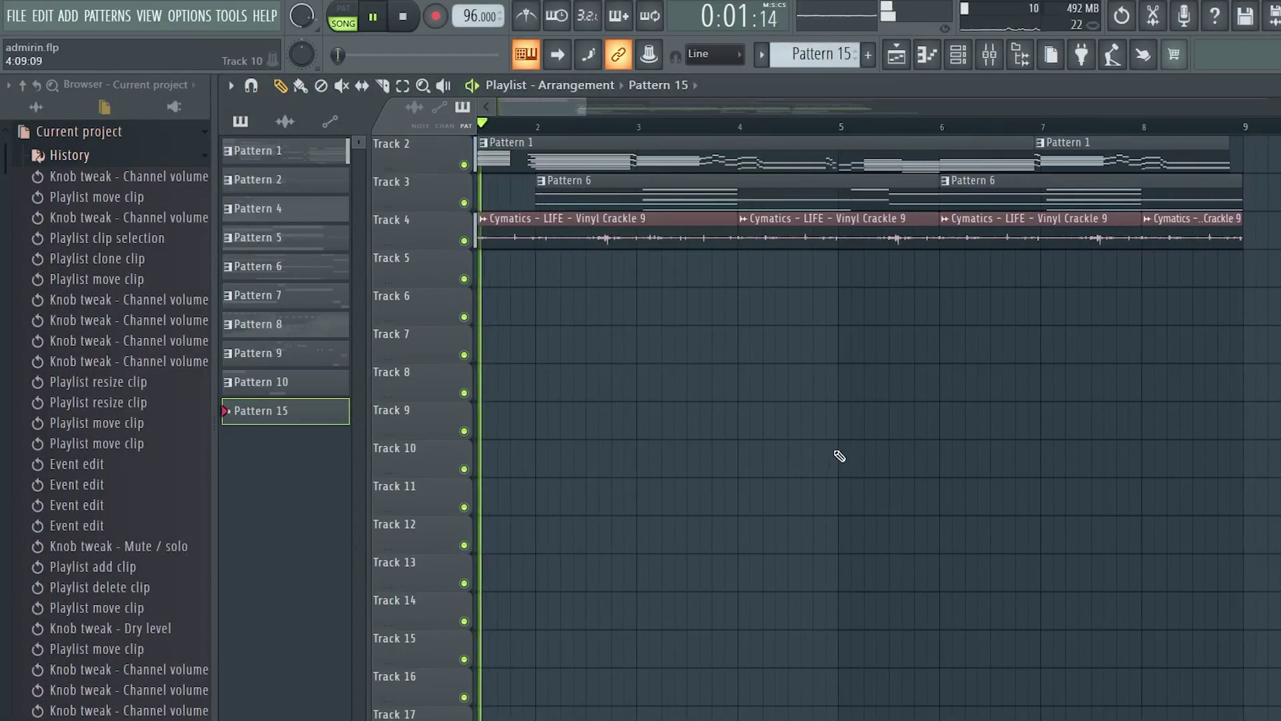